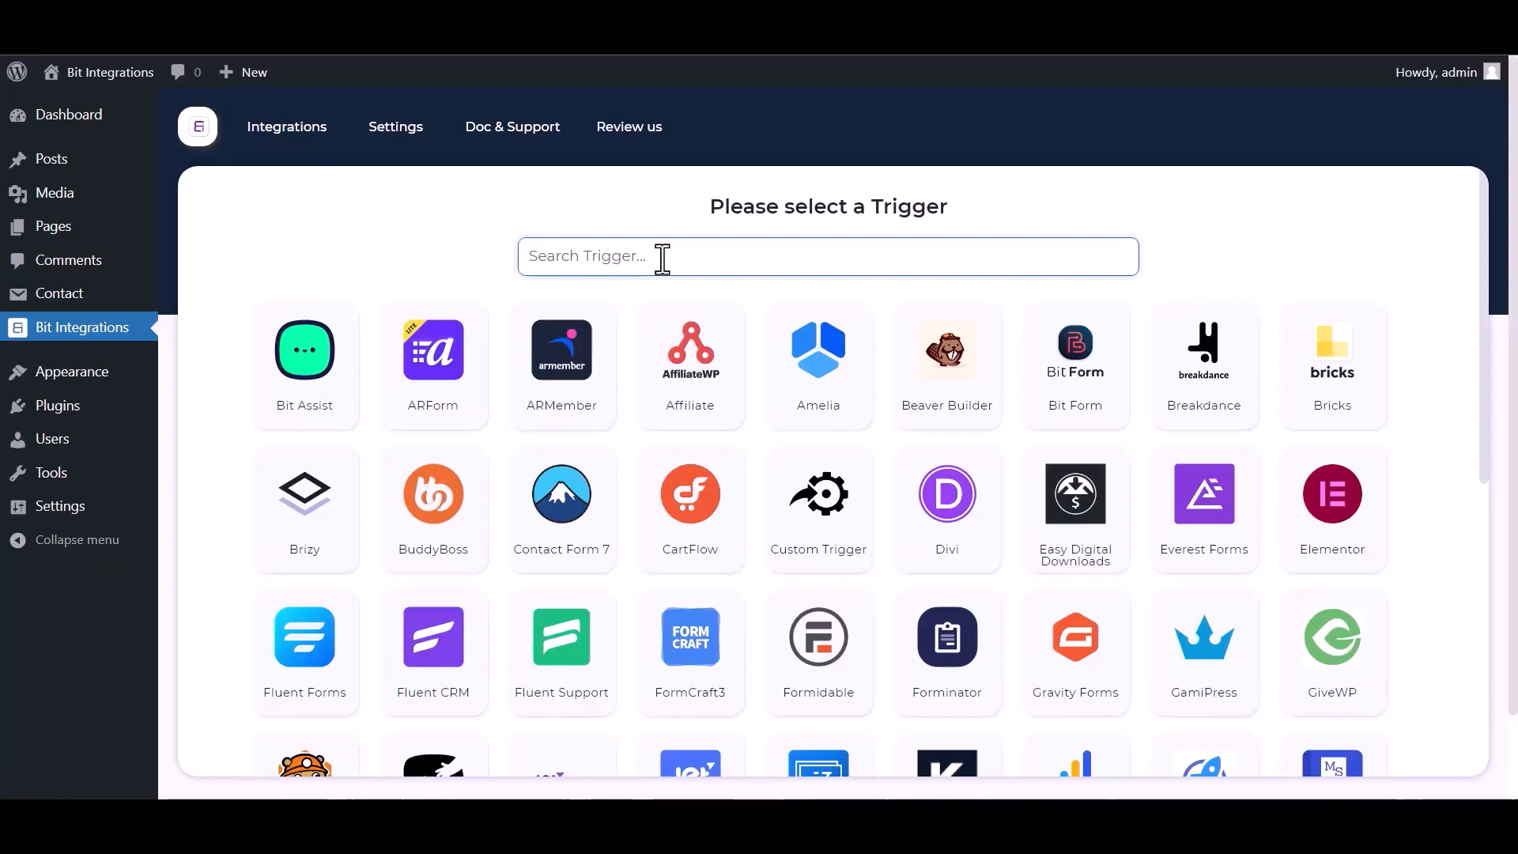
Set Contact Form 7's 'Contact form 1' as the Bit Integrations trigger and continue.
text(contact)
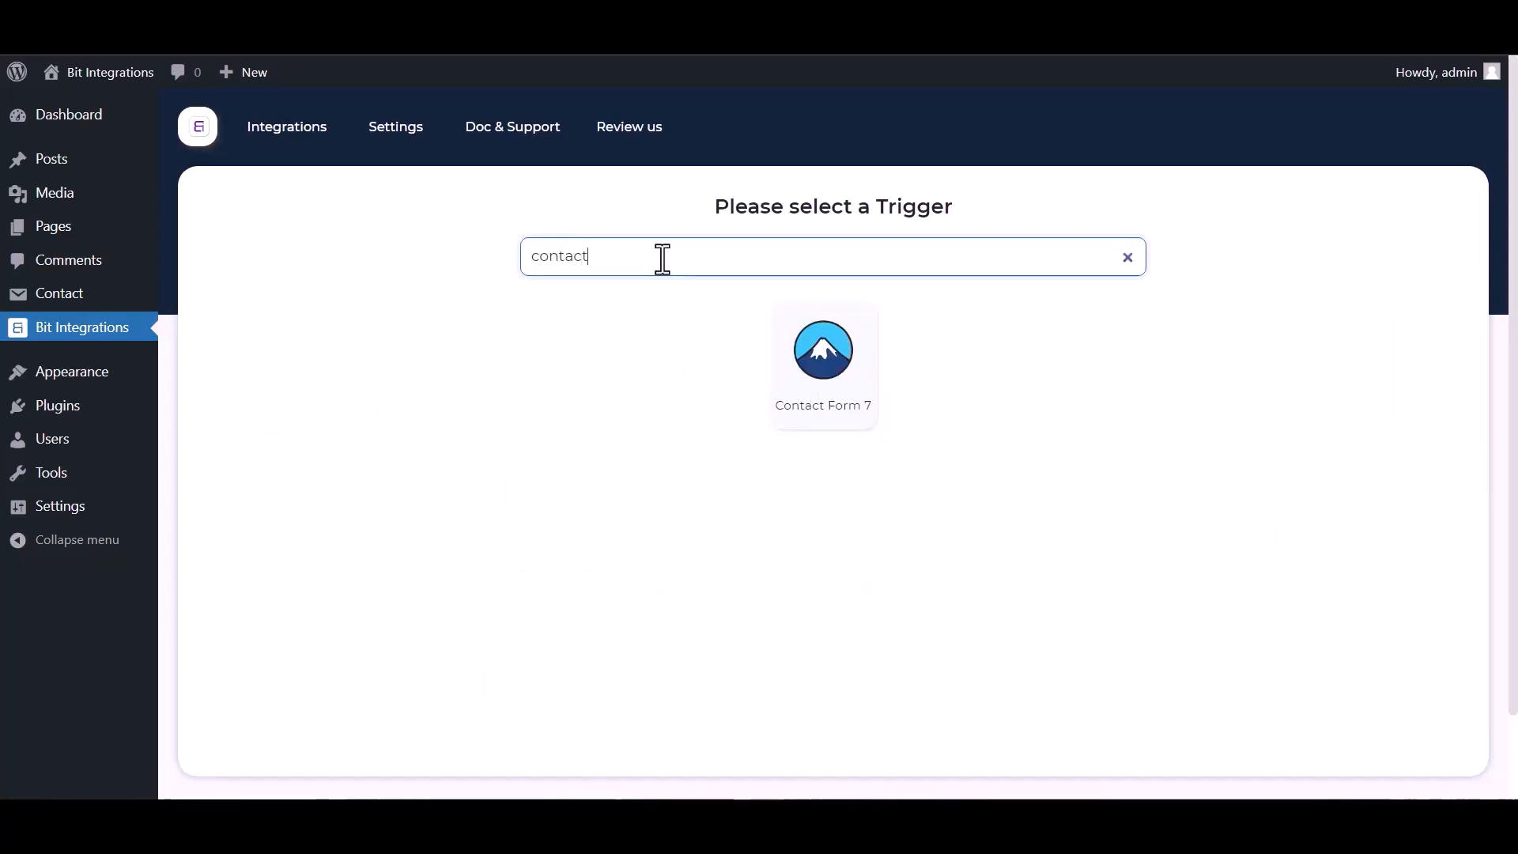
click(779, 360)
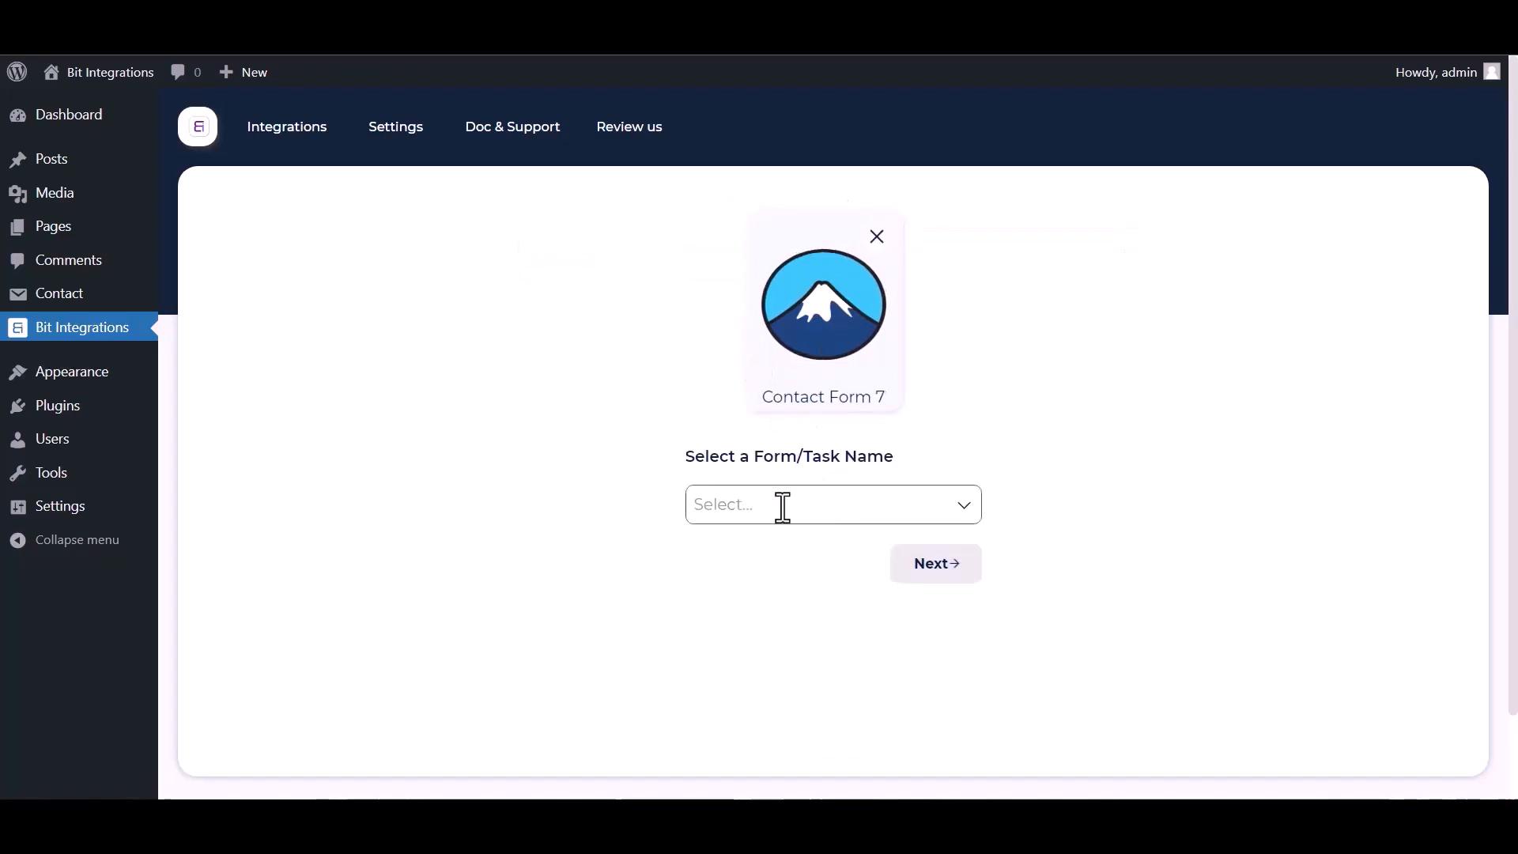
click(783, 507)
click(756, 553)
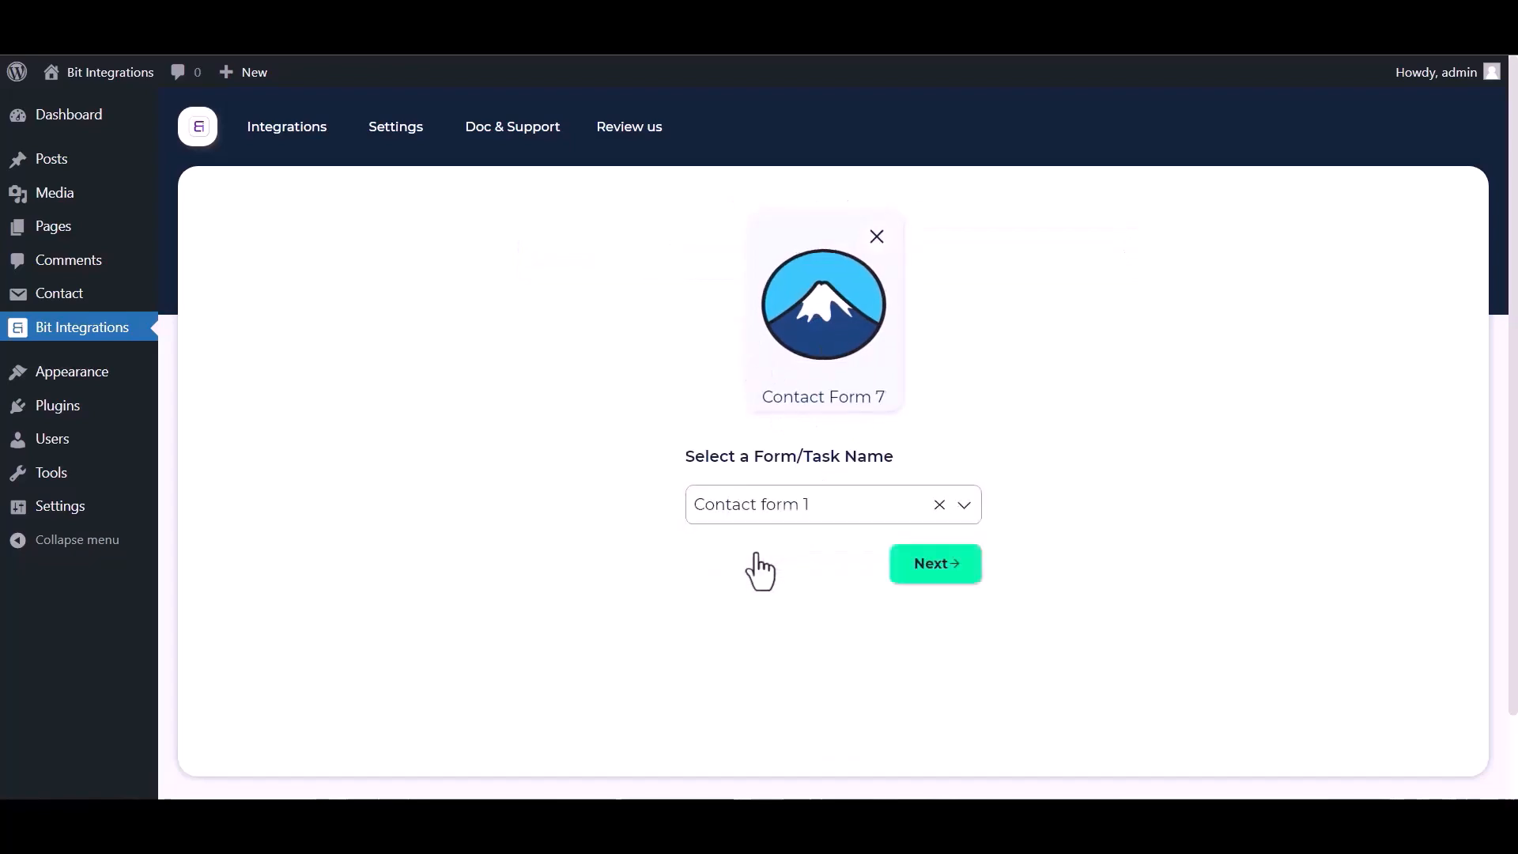
click(917, 565)
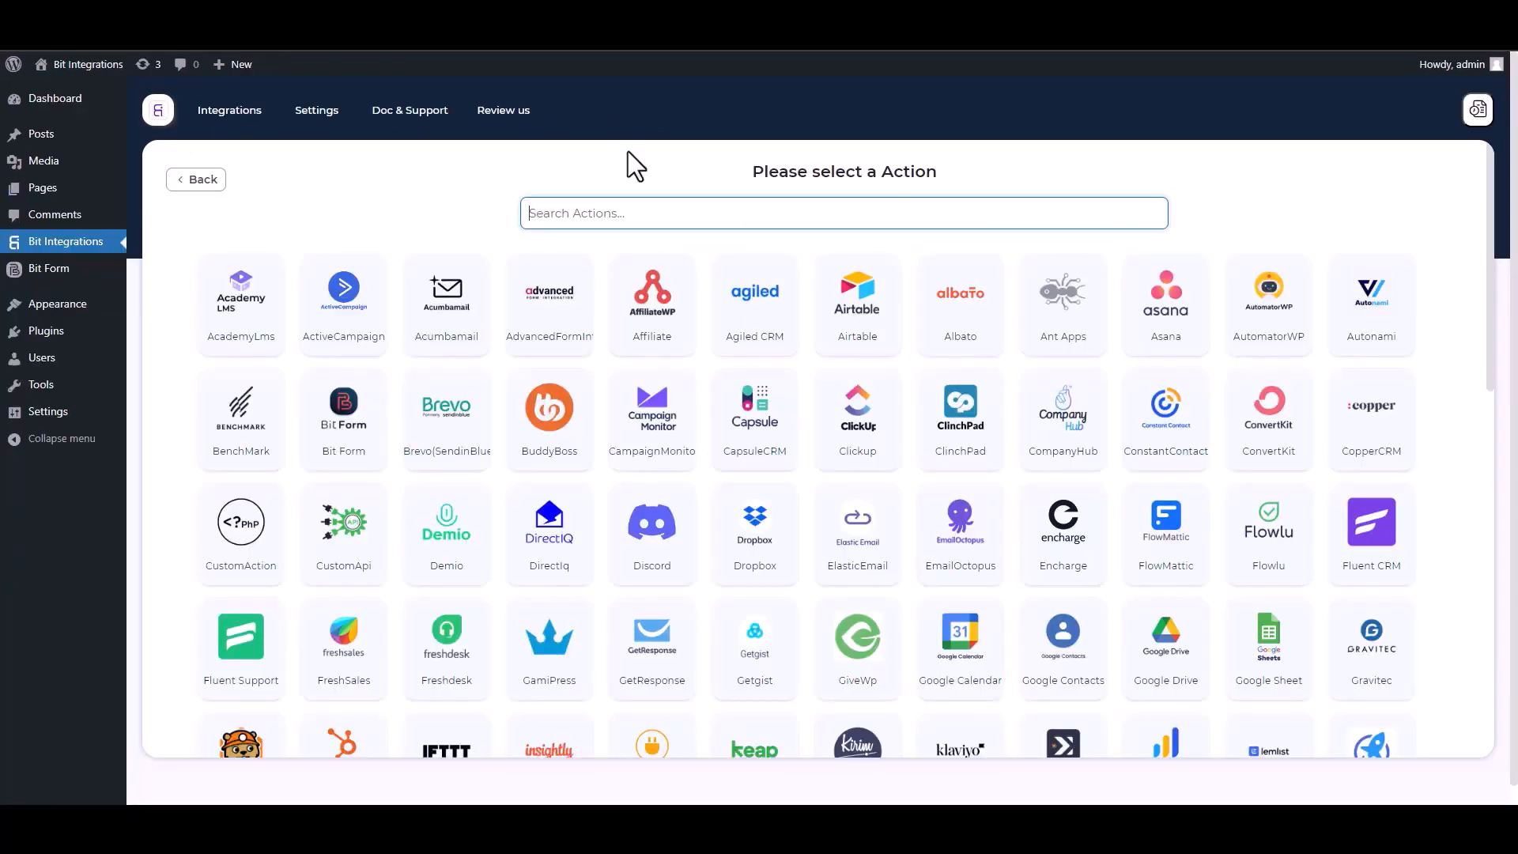
Pick SyncSpider as the Bit Integrations action, then start creating a new SyncSpider task.
text(SY)
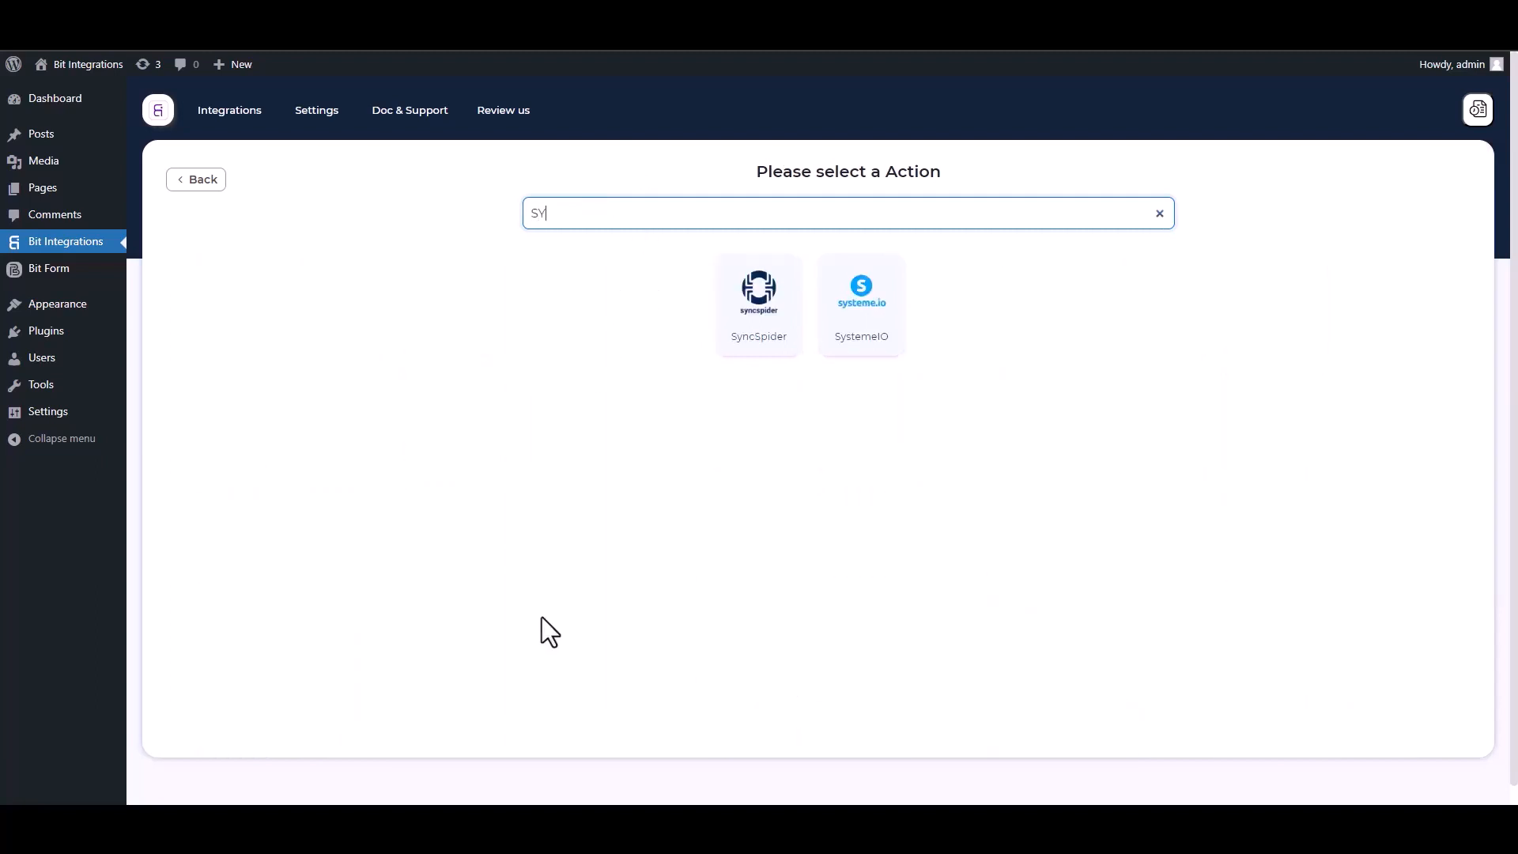
click(773, 341)
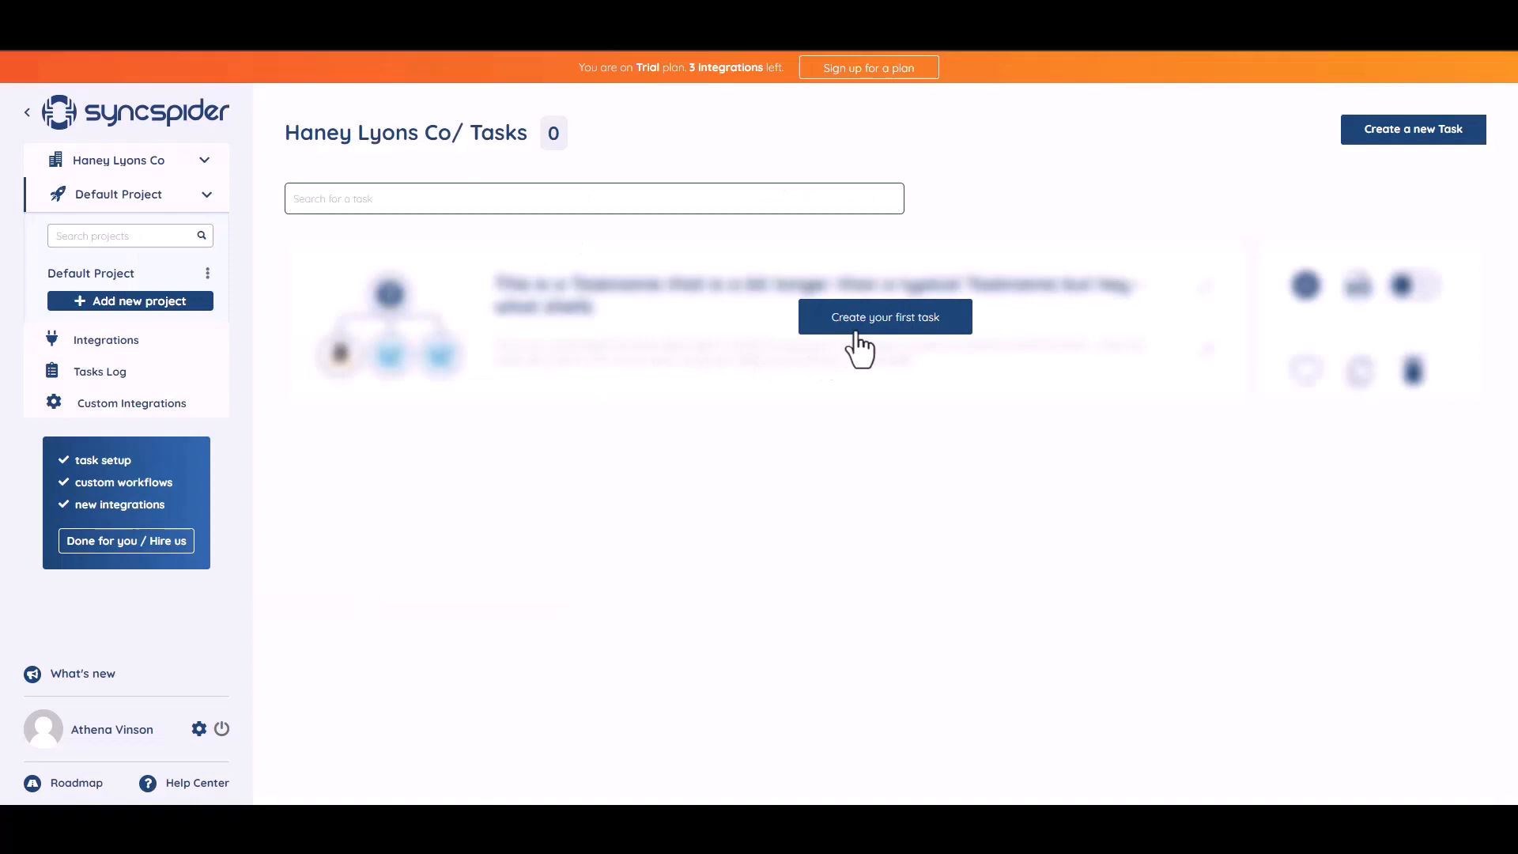
click(856, 326)
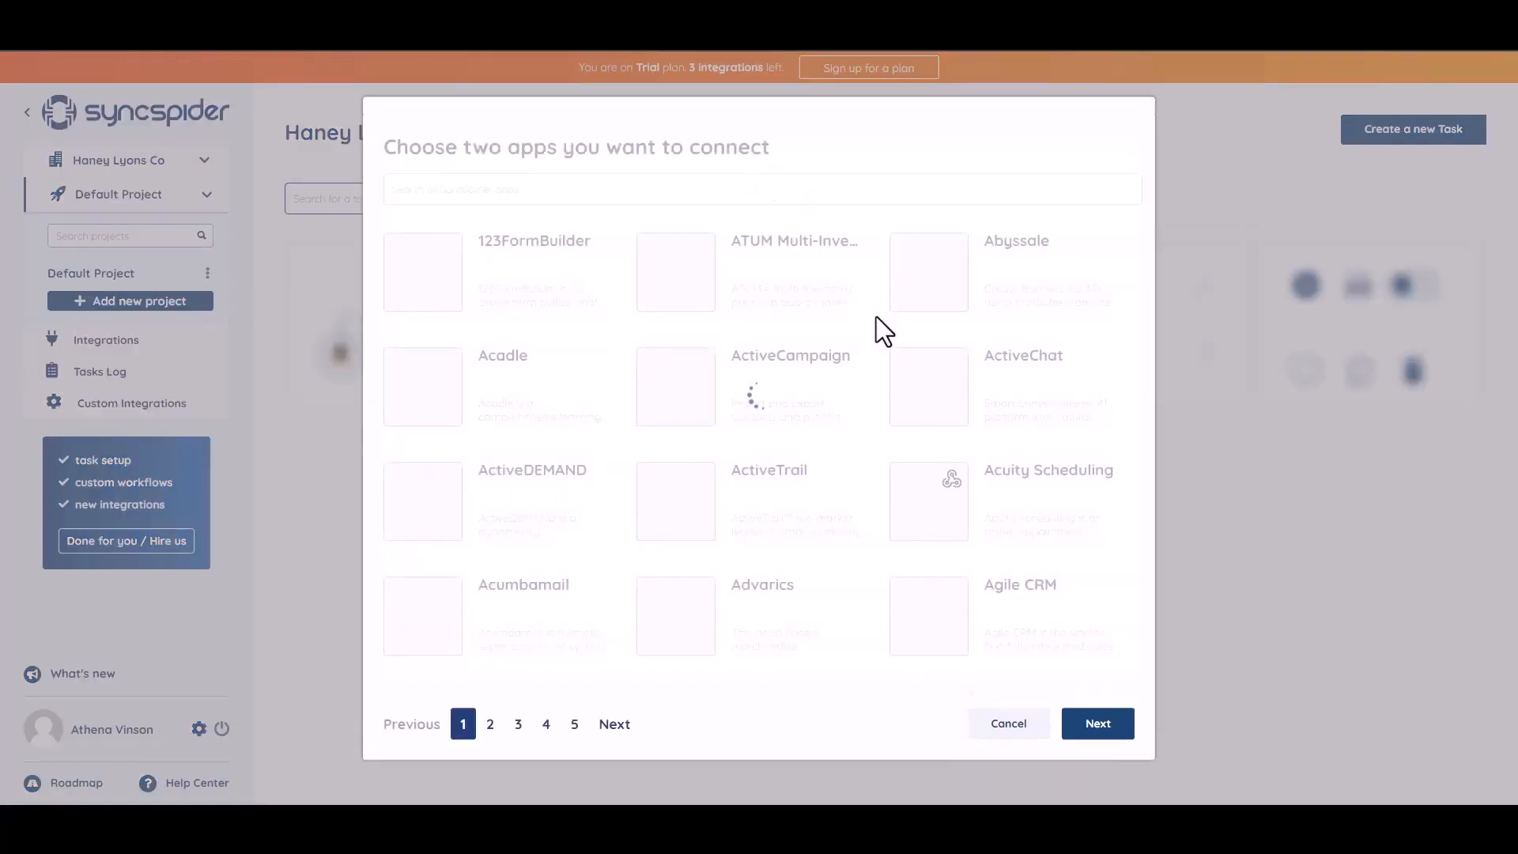
Select WebHooks and MailerLite as the two SyncSpider apps to connect and continue.
click(512, 193)
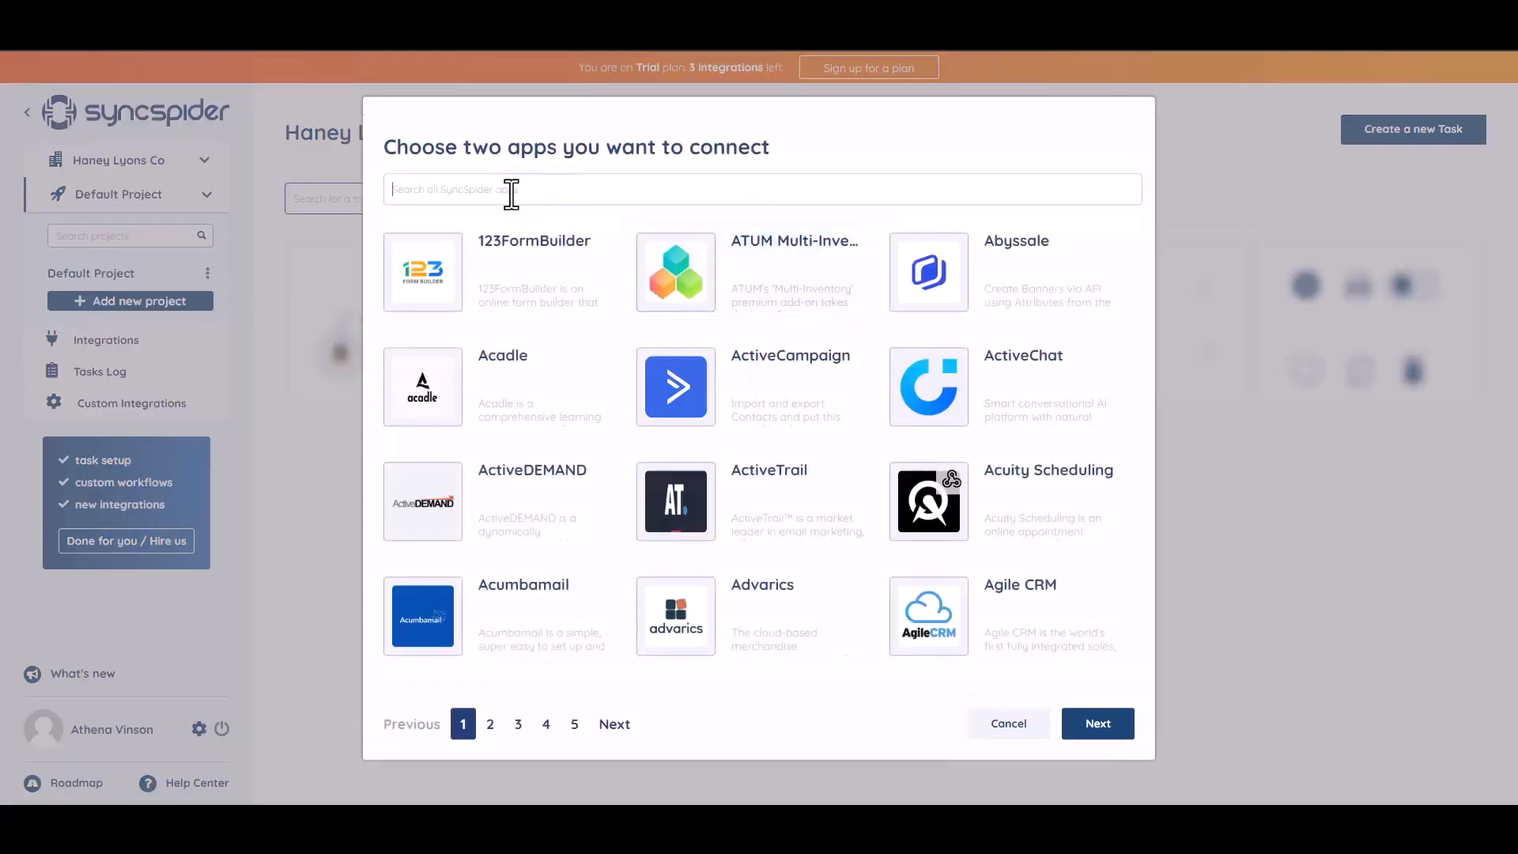
text(WEB)
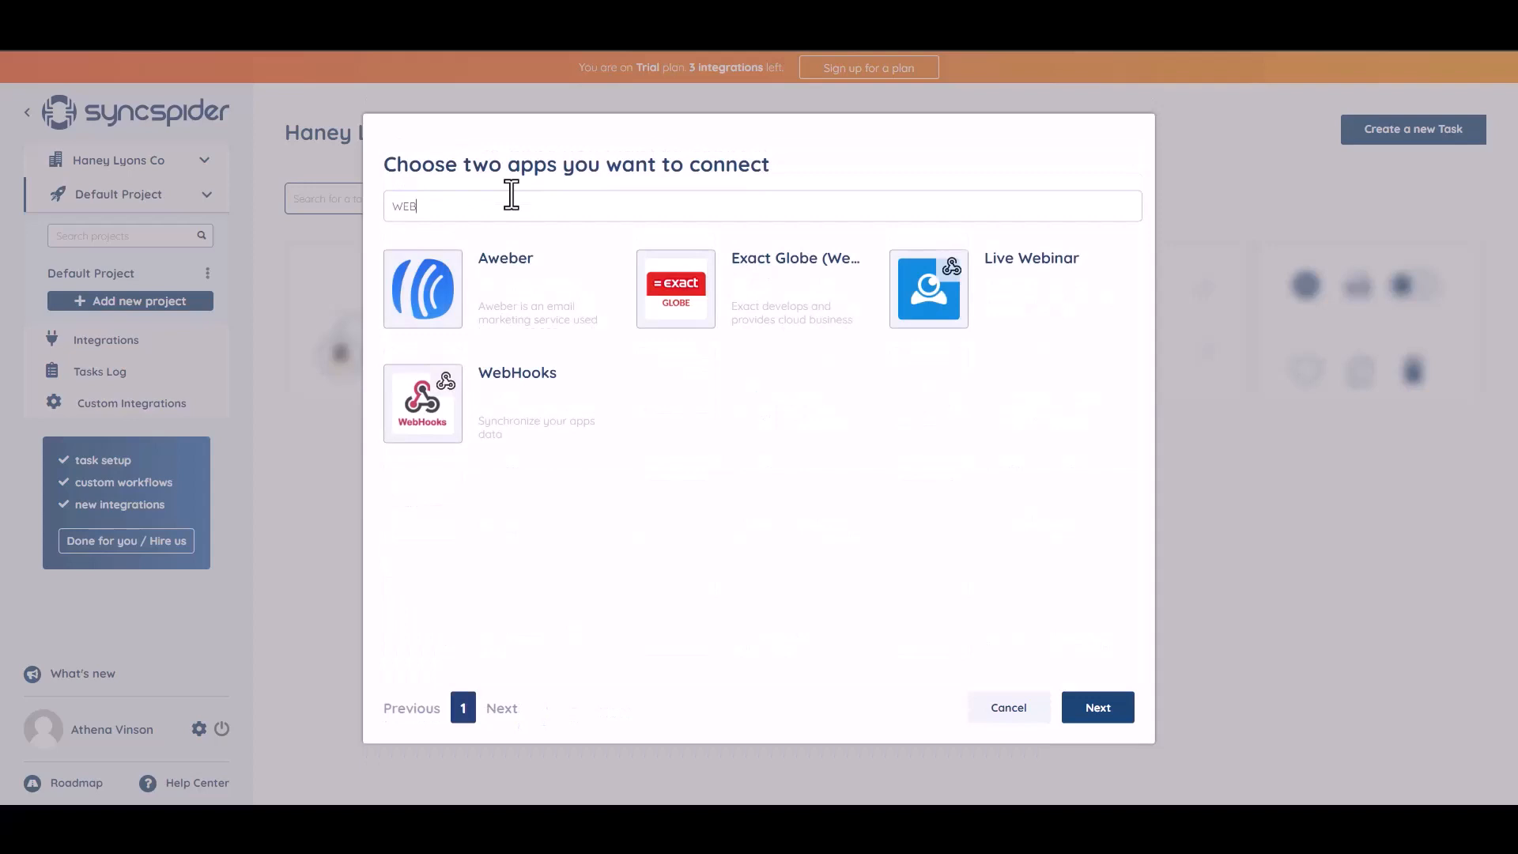
click(516, 407)
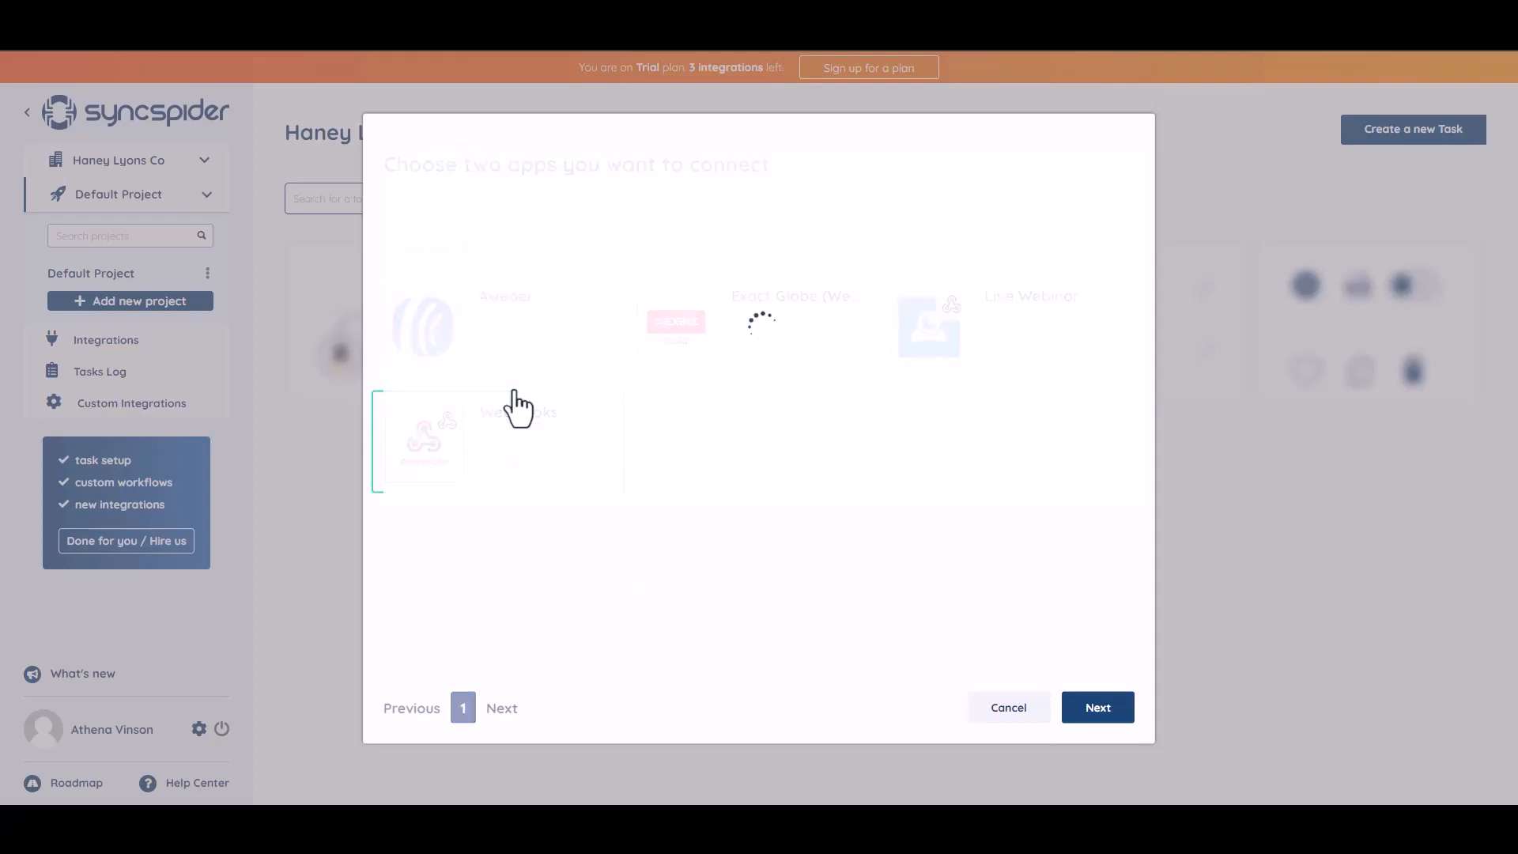
click(549, 179)
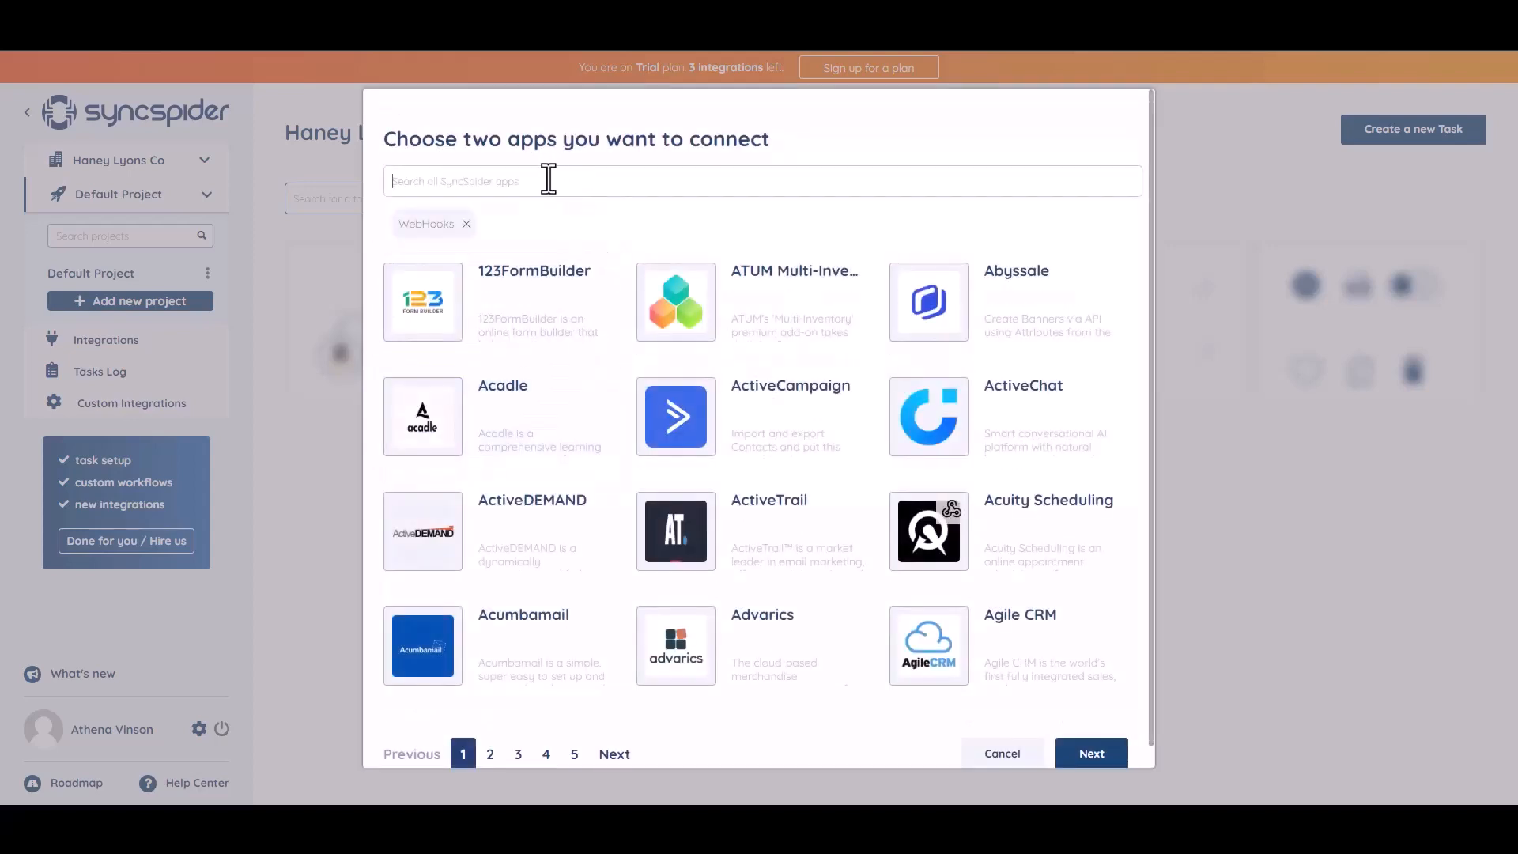
text(goo)
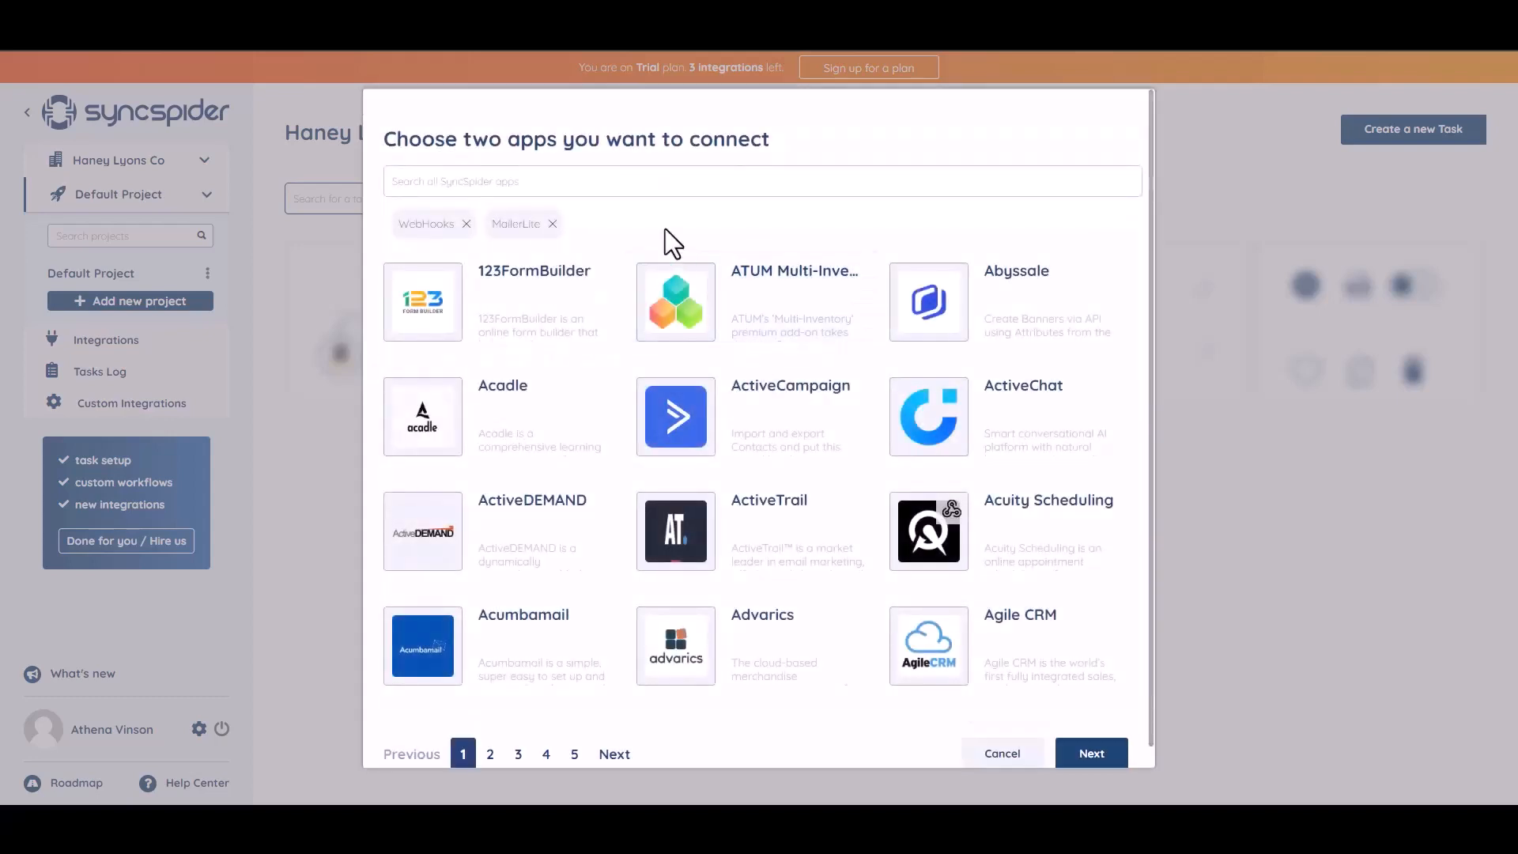
click(1075, 755)
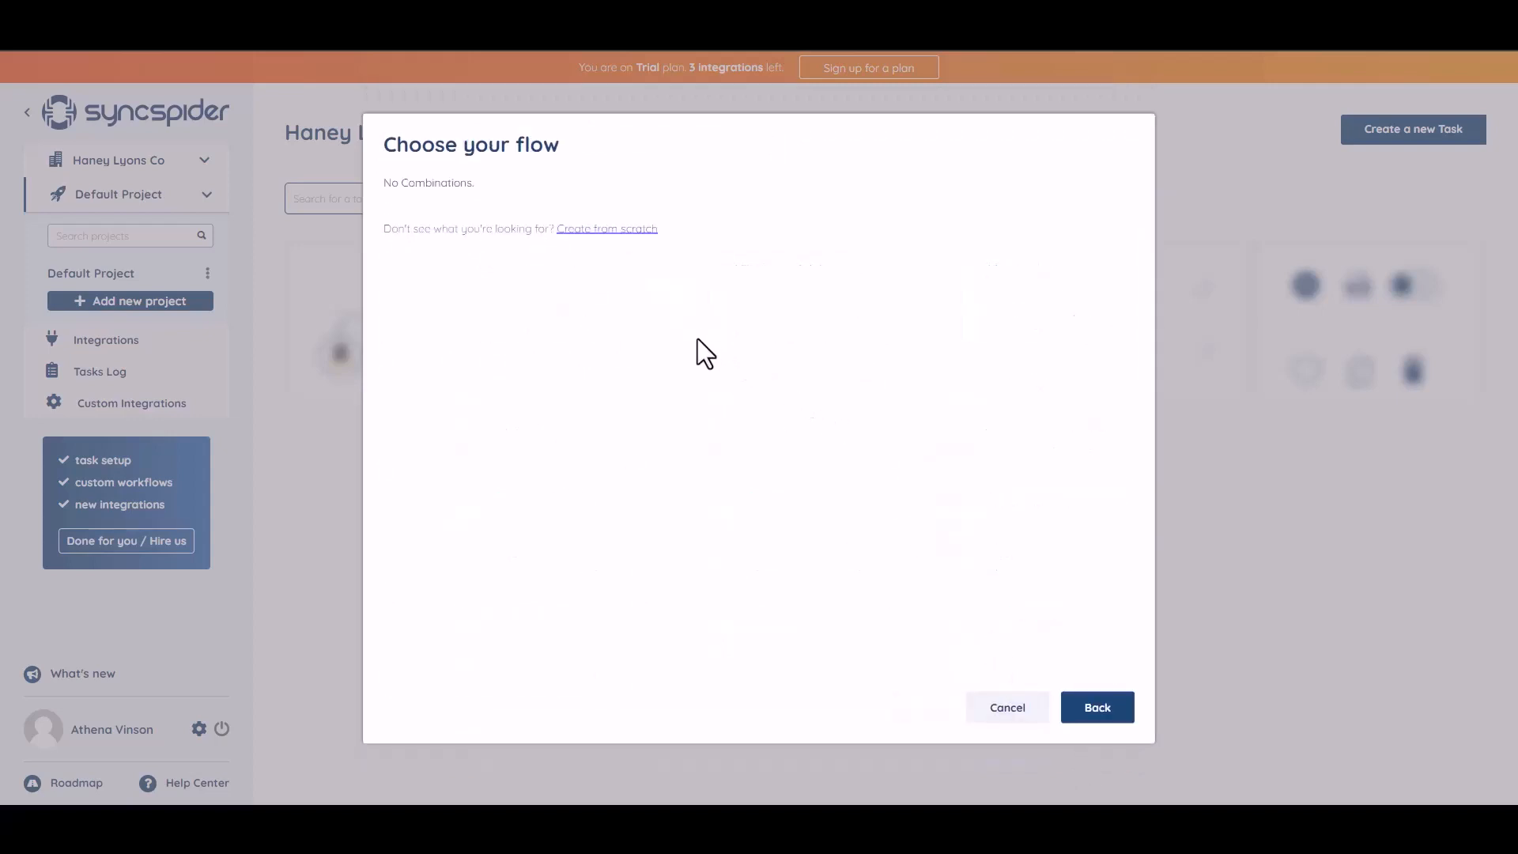
Create a WebHooks integration from scratch named 'Bit Integrations' and copy its webhook URL.
click(597, 232)
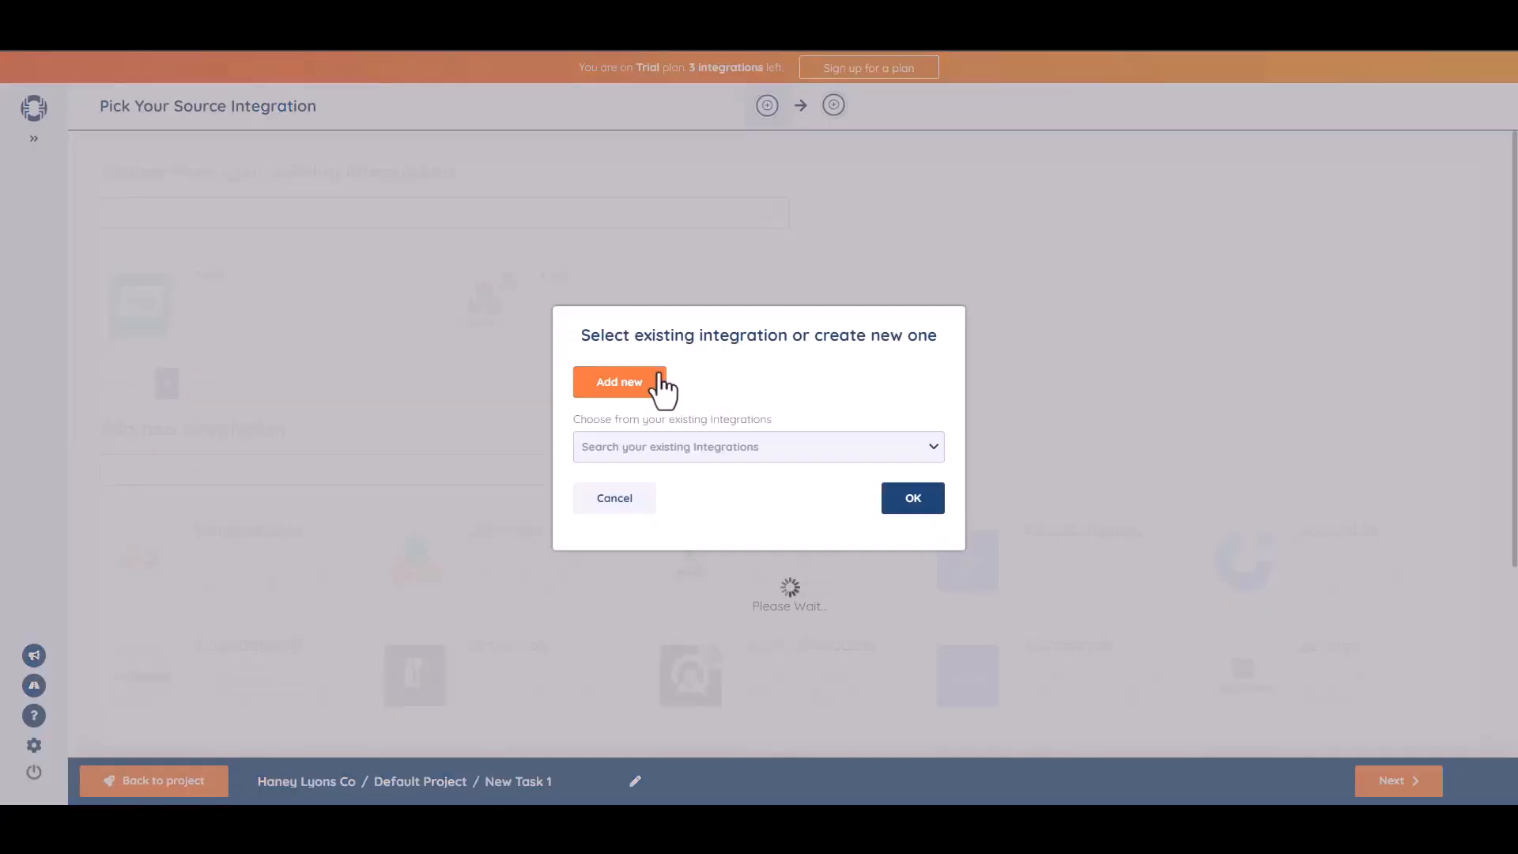
click(659, 380)
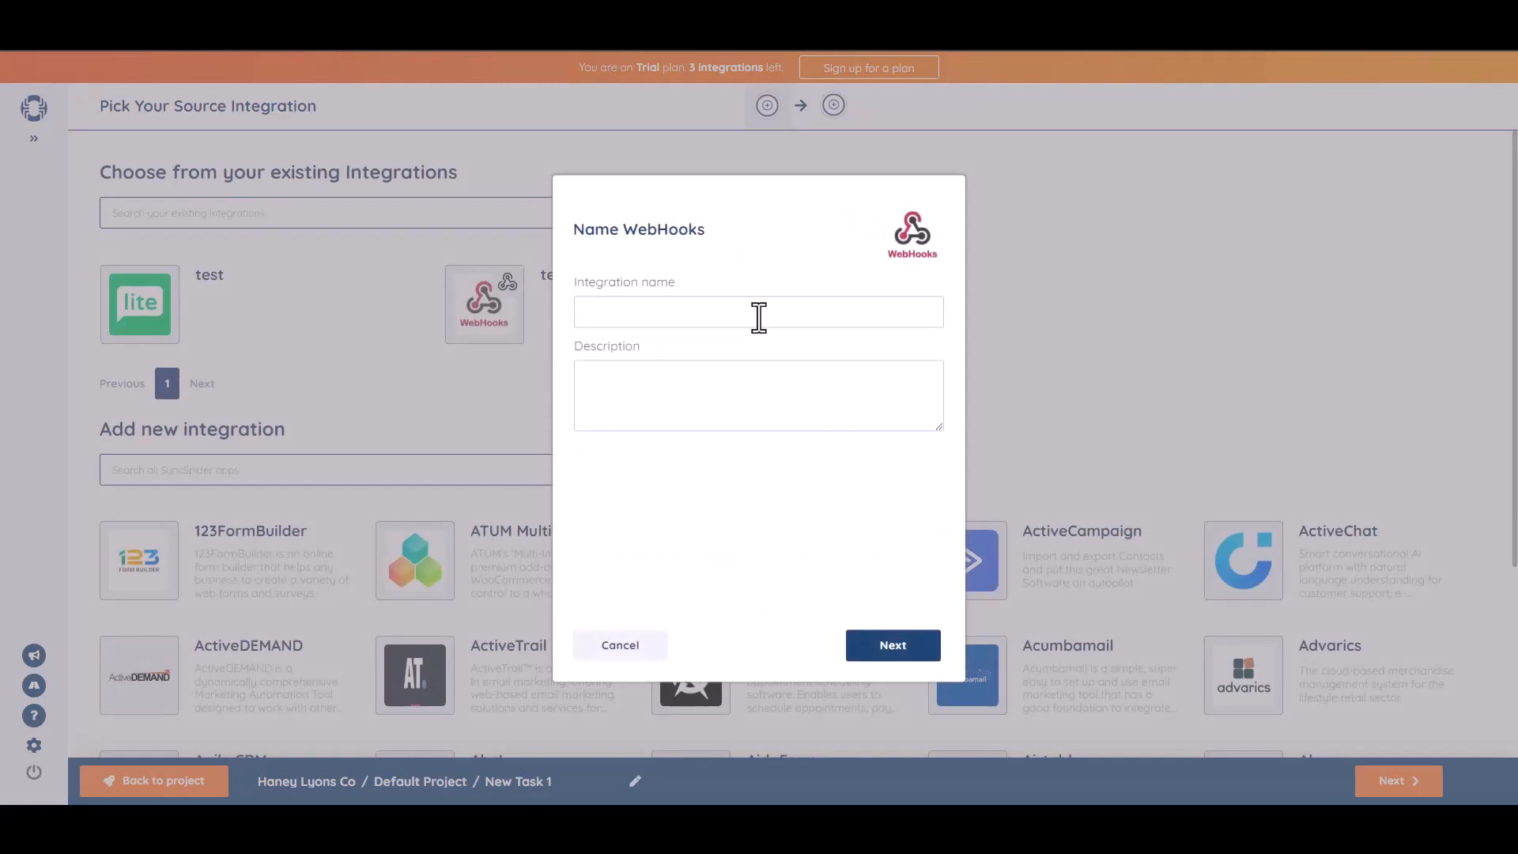
click(755, 316)
text(Bit Integrations)
click(898, 650)
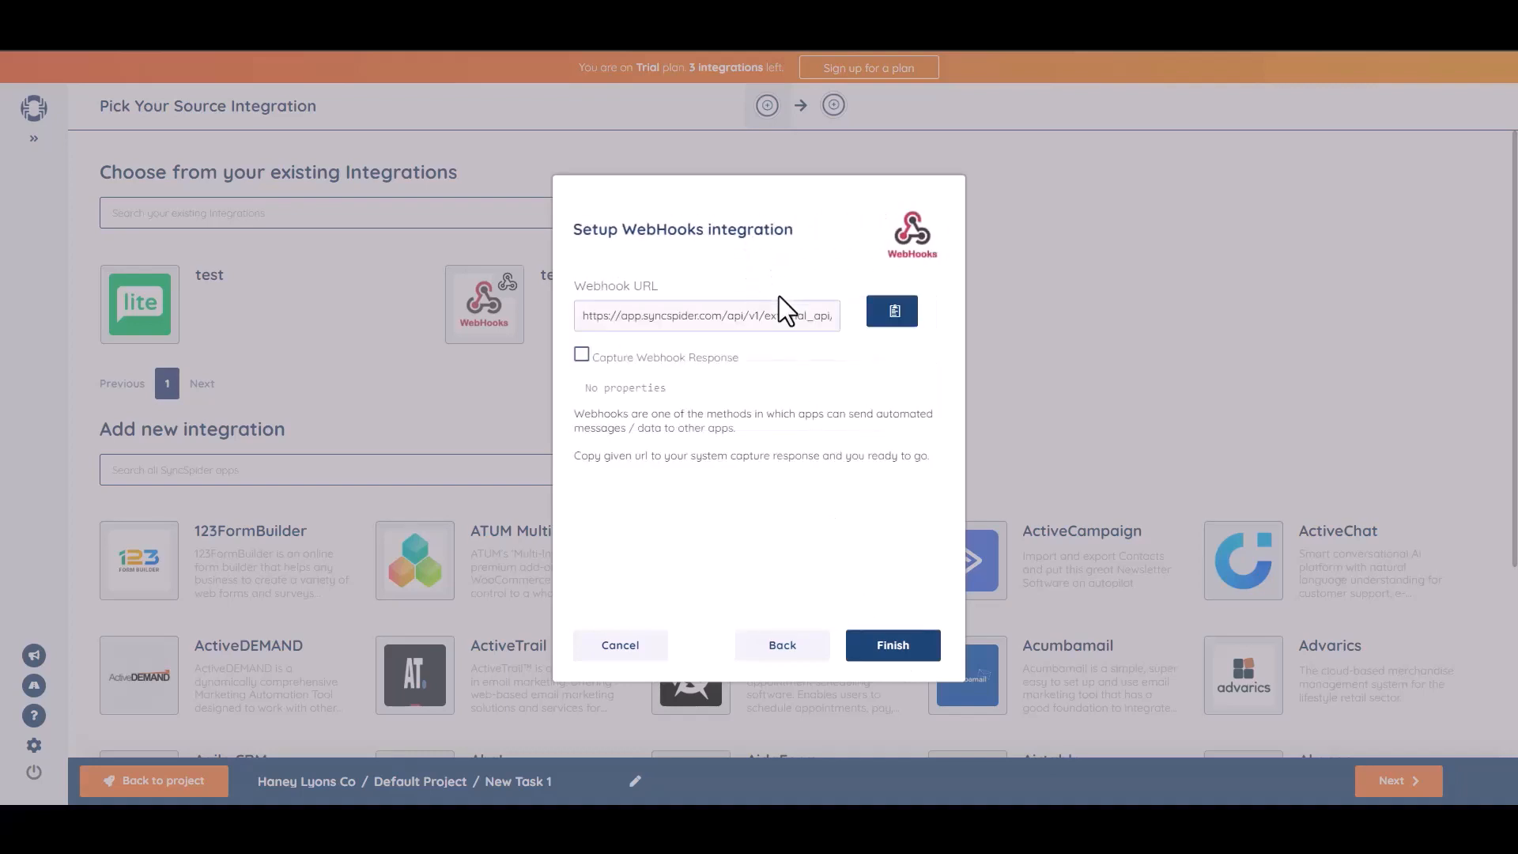
click(894, 313)
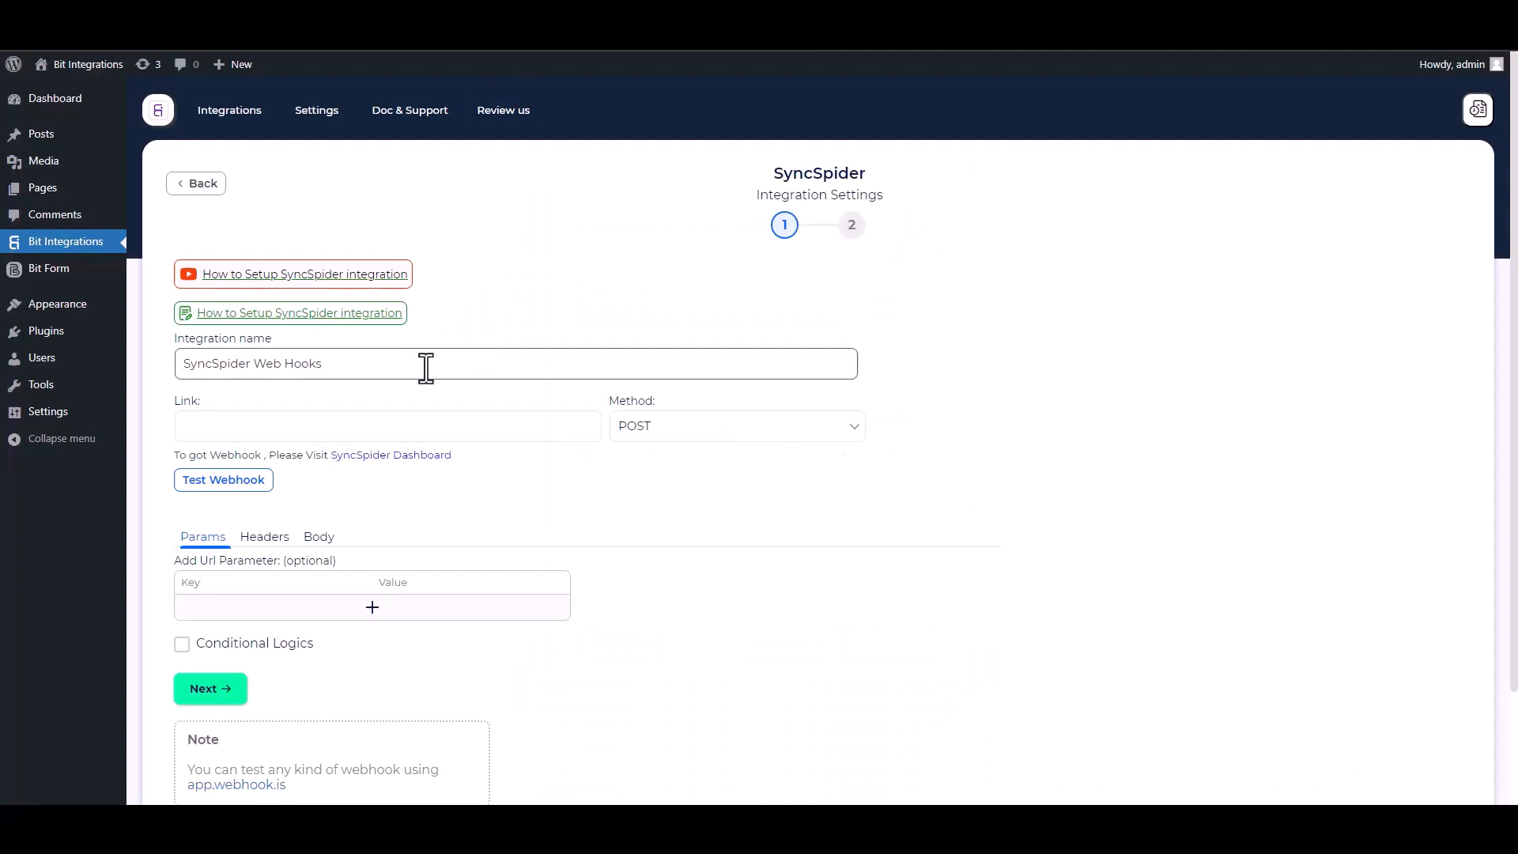
click(278, 420)
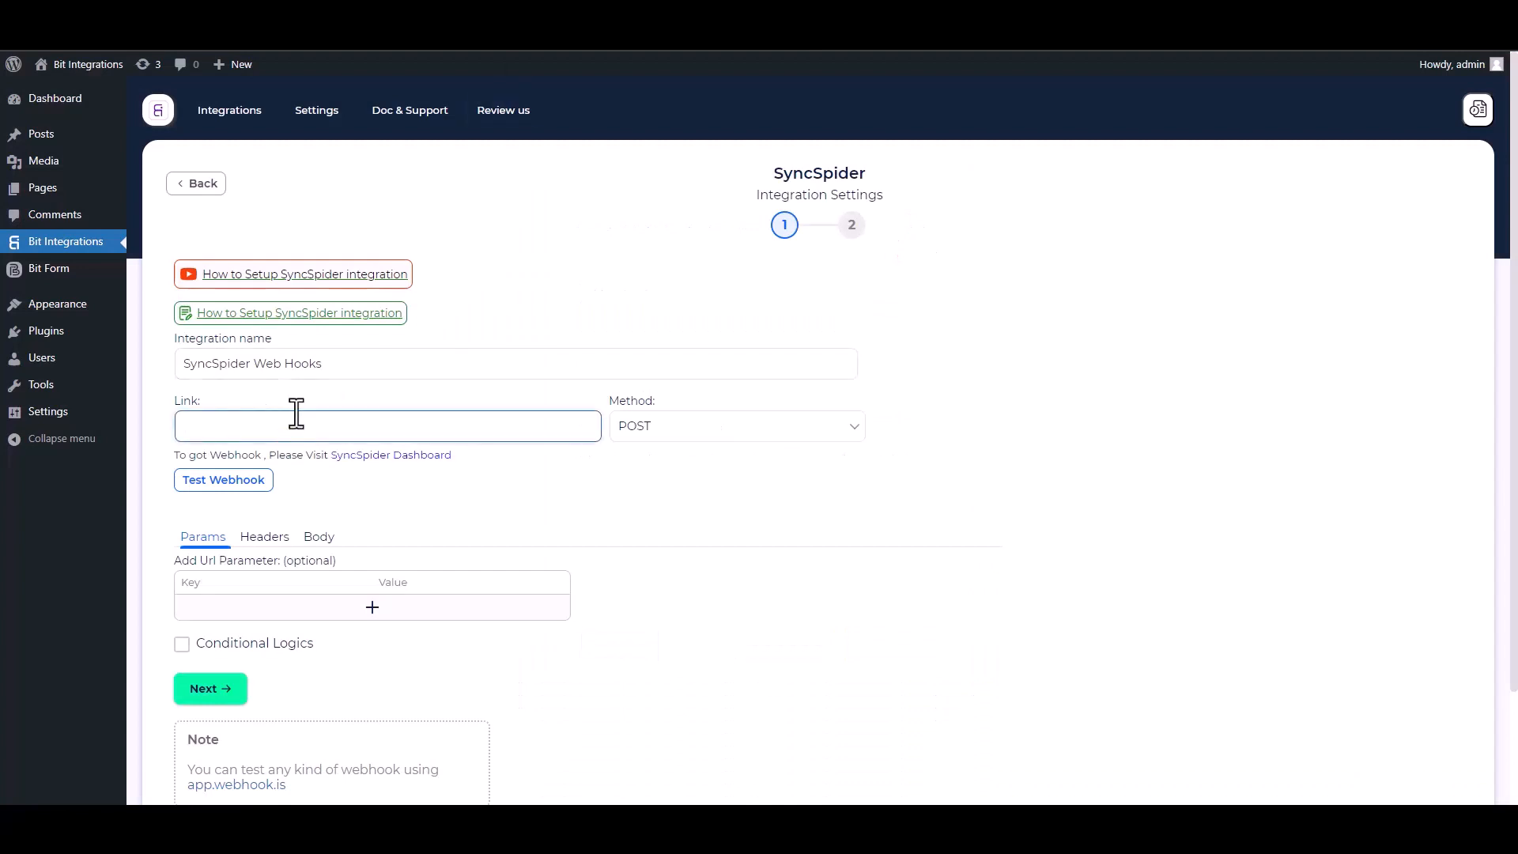
Use the copied SyncSpider URL as the link, sending all data as application/json with response capture.
key(ctrl+v)
click(320, 545)
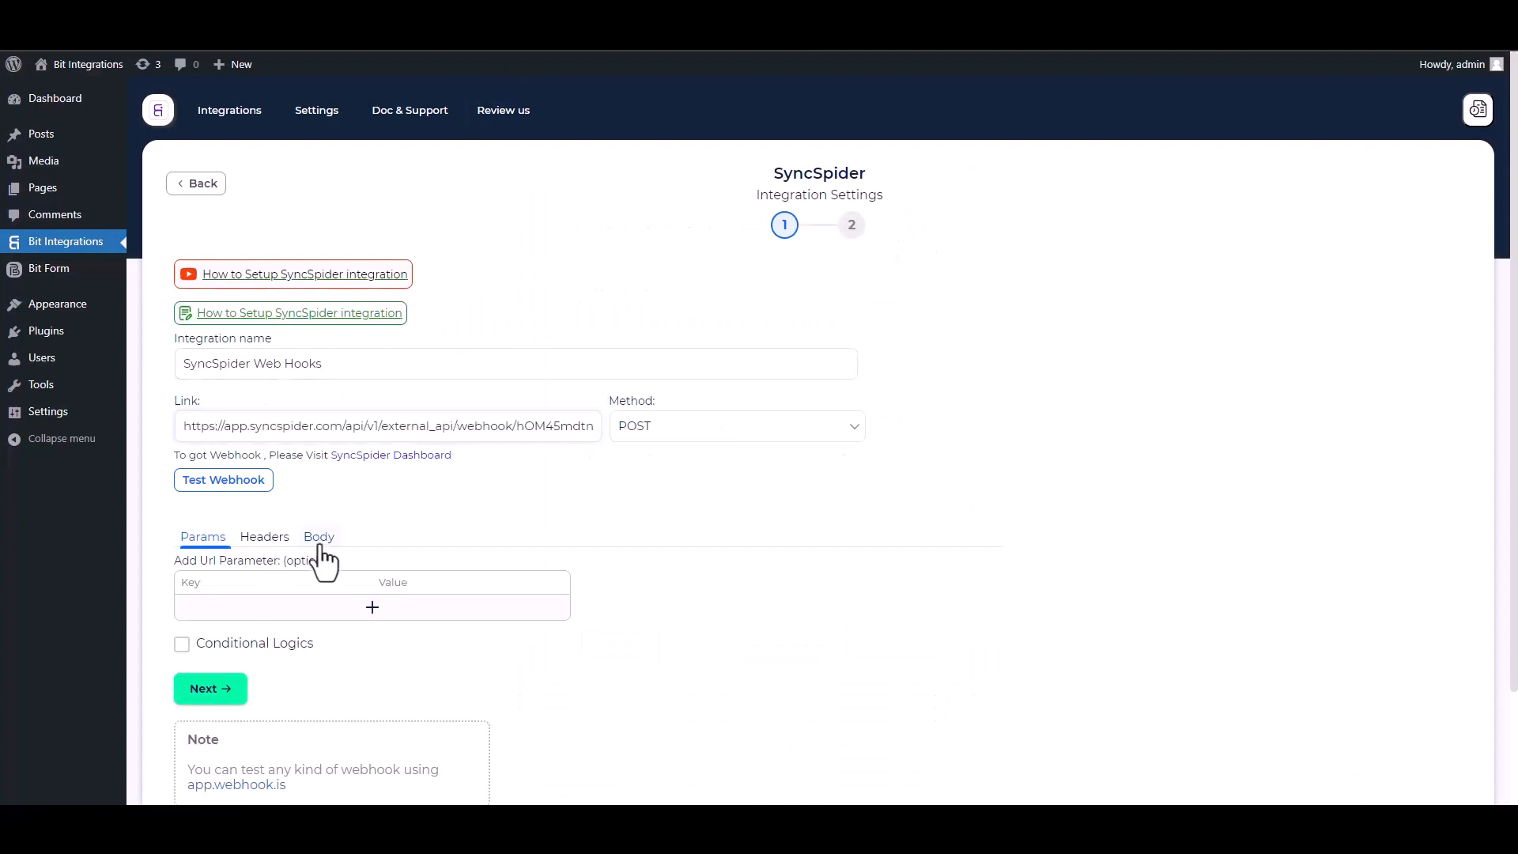
click(181, 579)
click(281, 637)
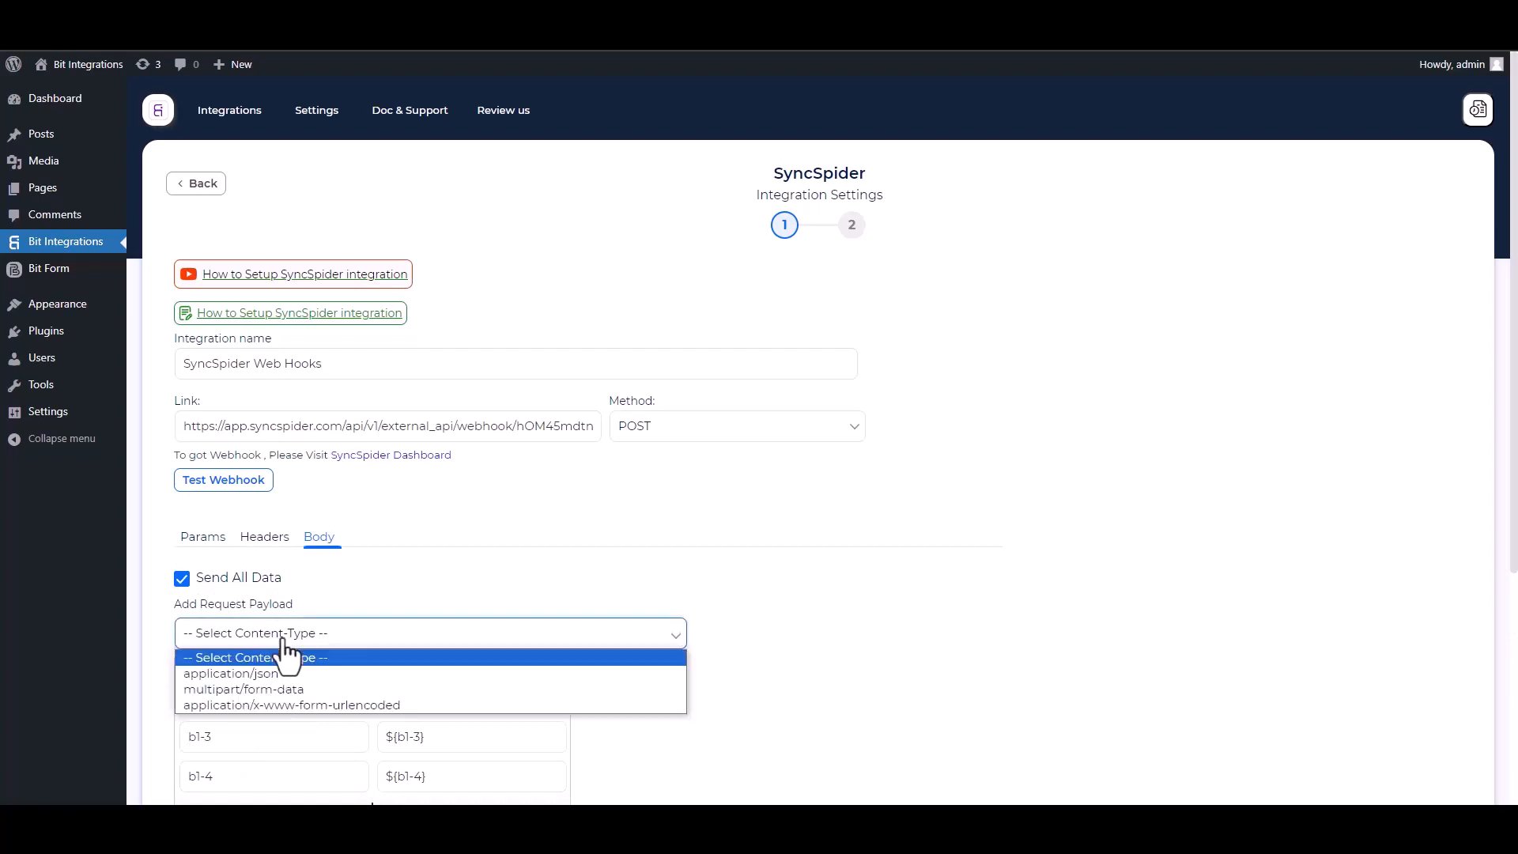
click(282, 674)
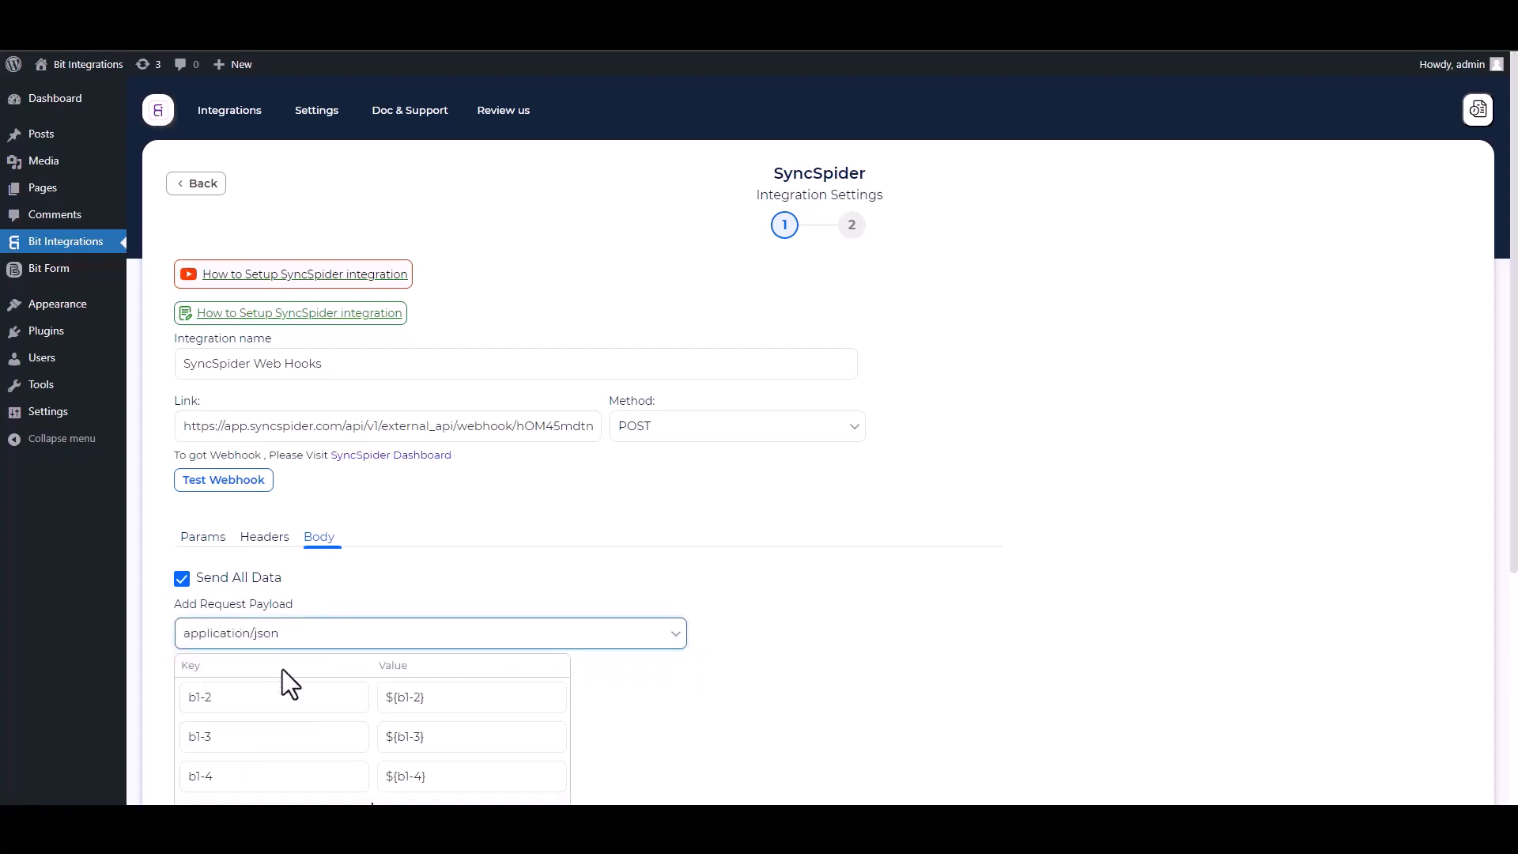
scroll(802, 454, down, 3)
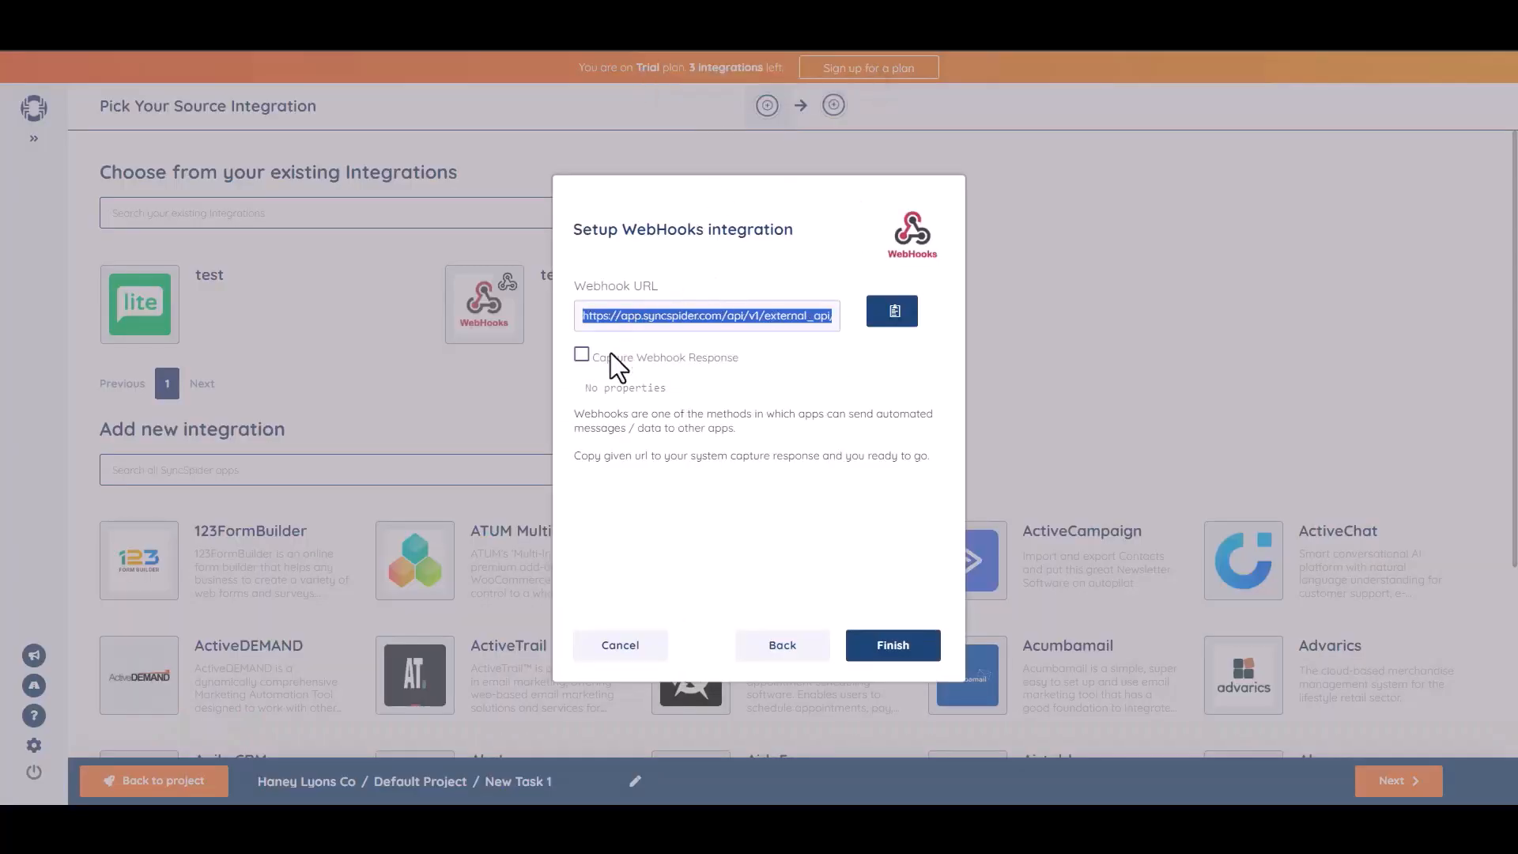
click(582, 355)
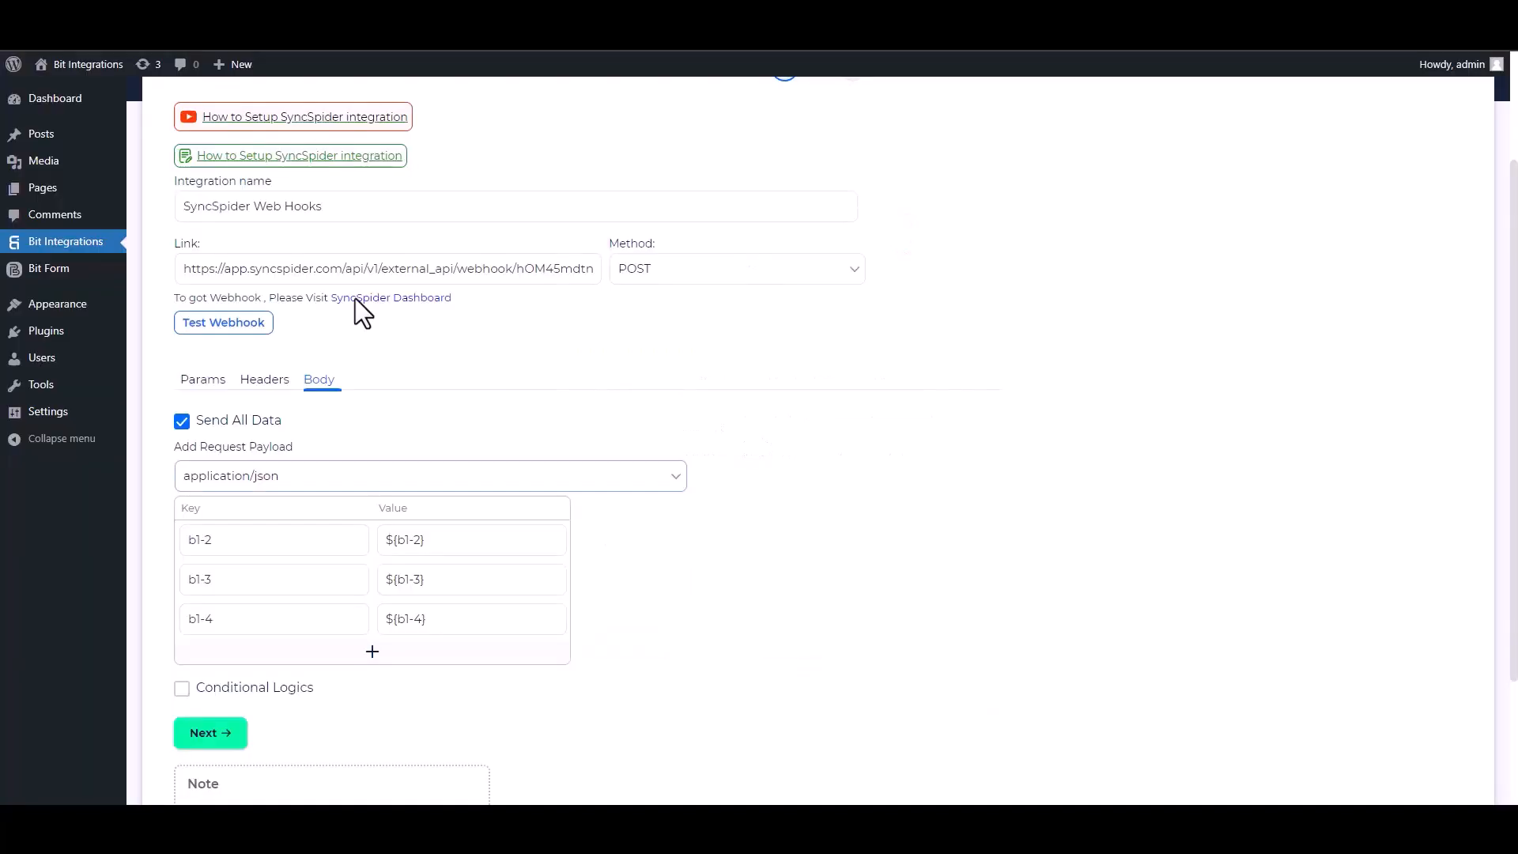
Send a test webhook request, leave conditional logic off, then finish and save the integration.
click(230, 326)
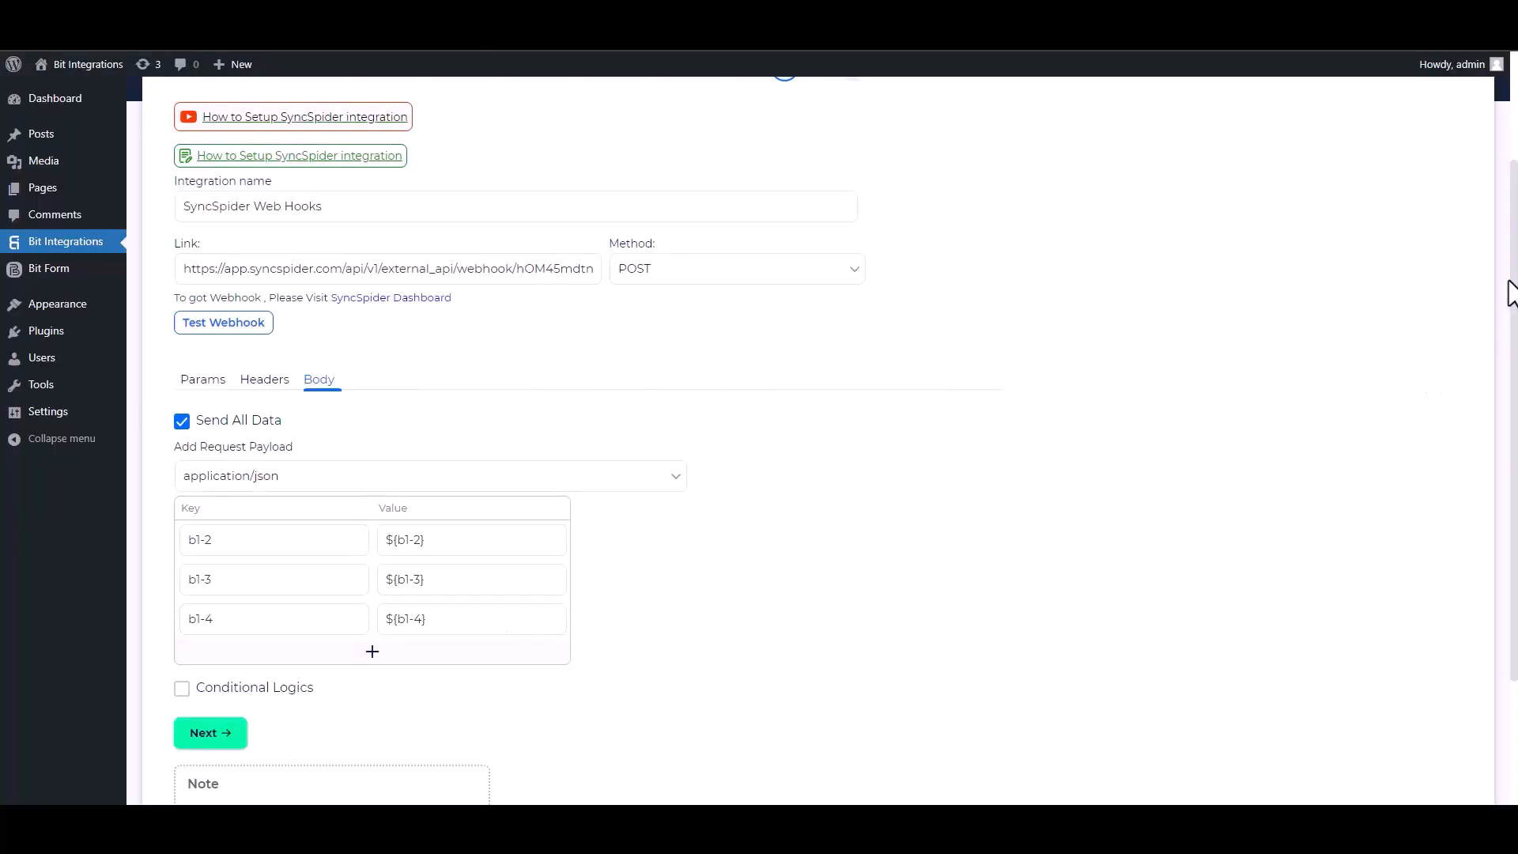
scroll(914, 529, down, 2)
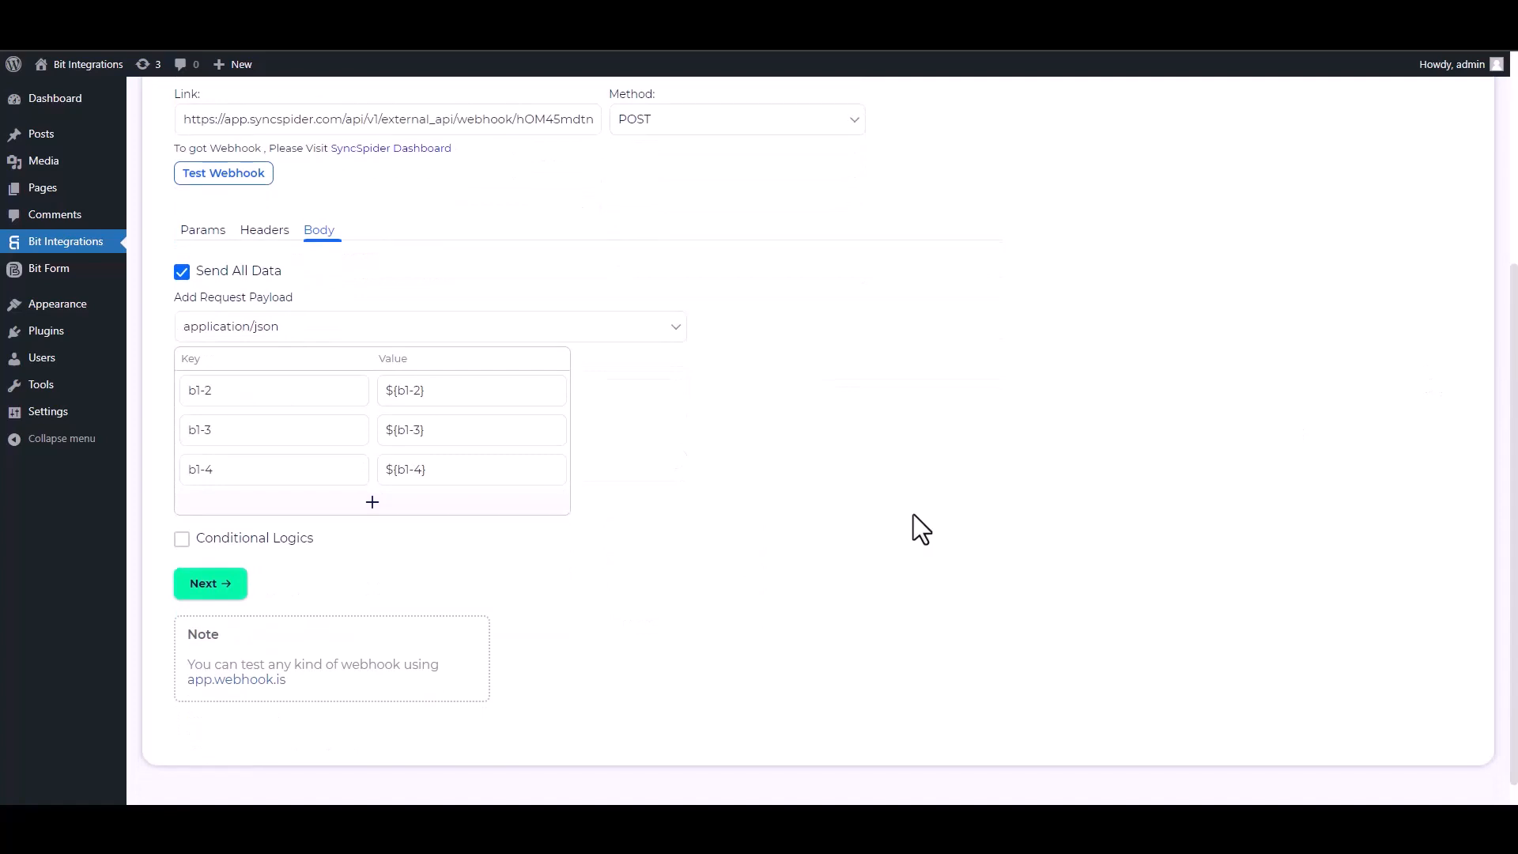
click(181, 540)
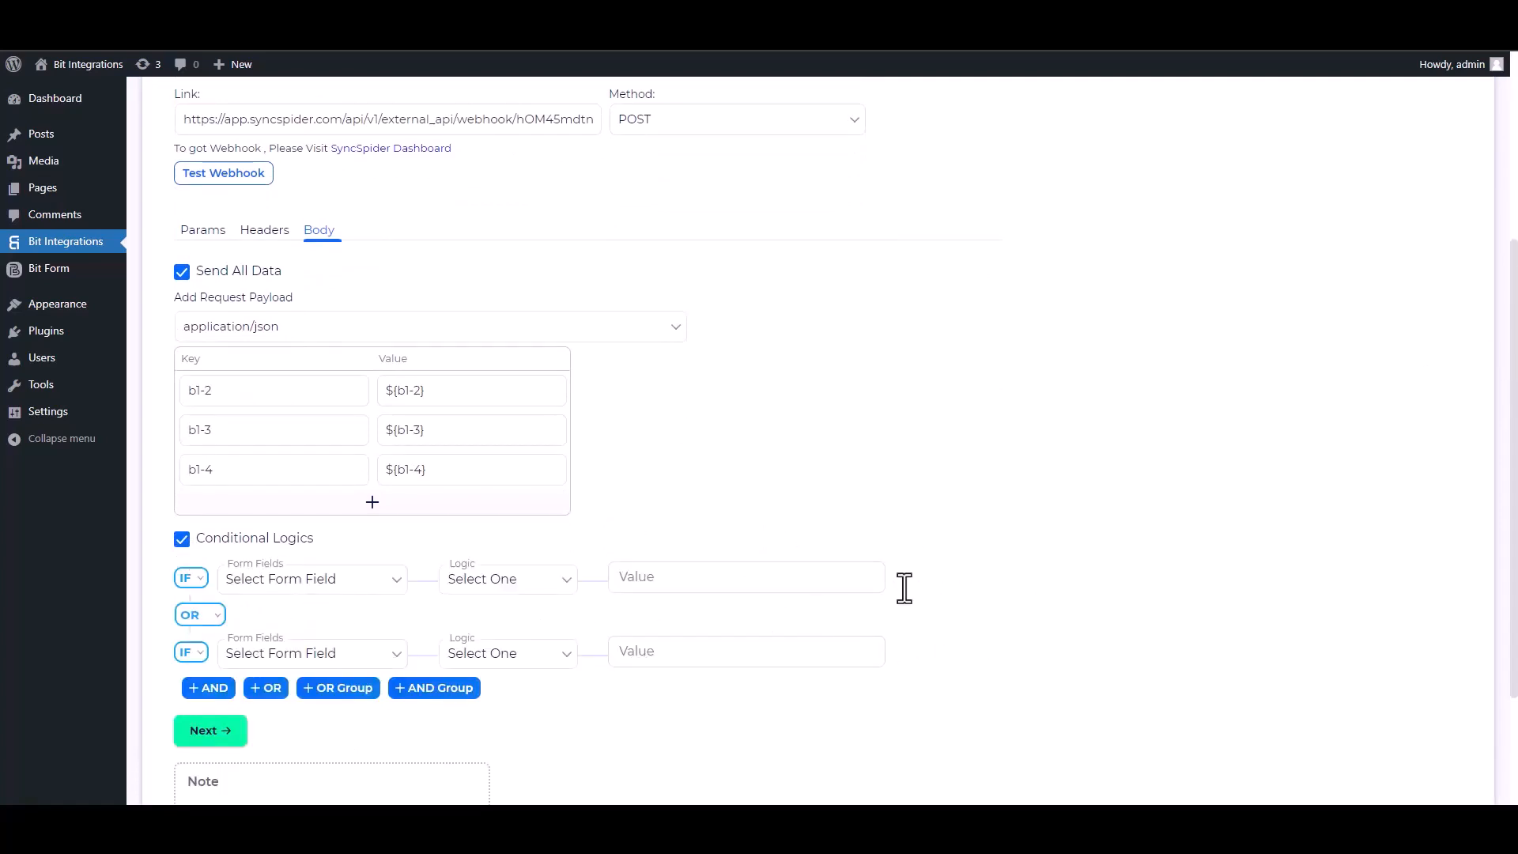
click(182, 540)
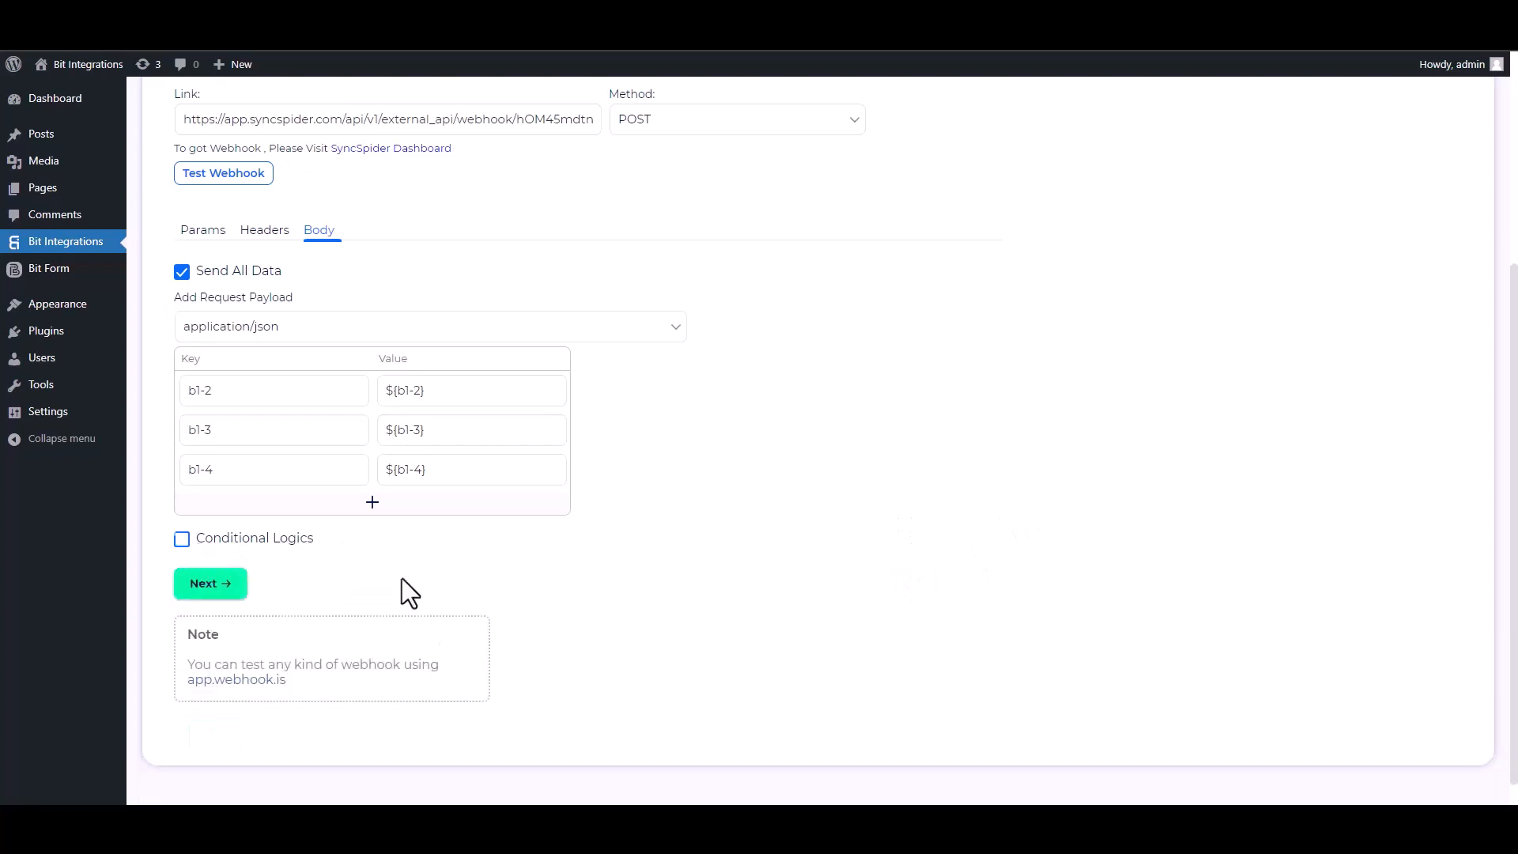
click(220, 587)
click(782, 320)
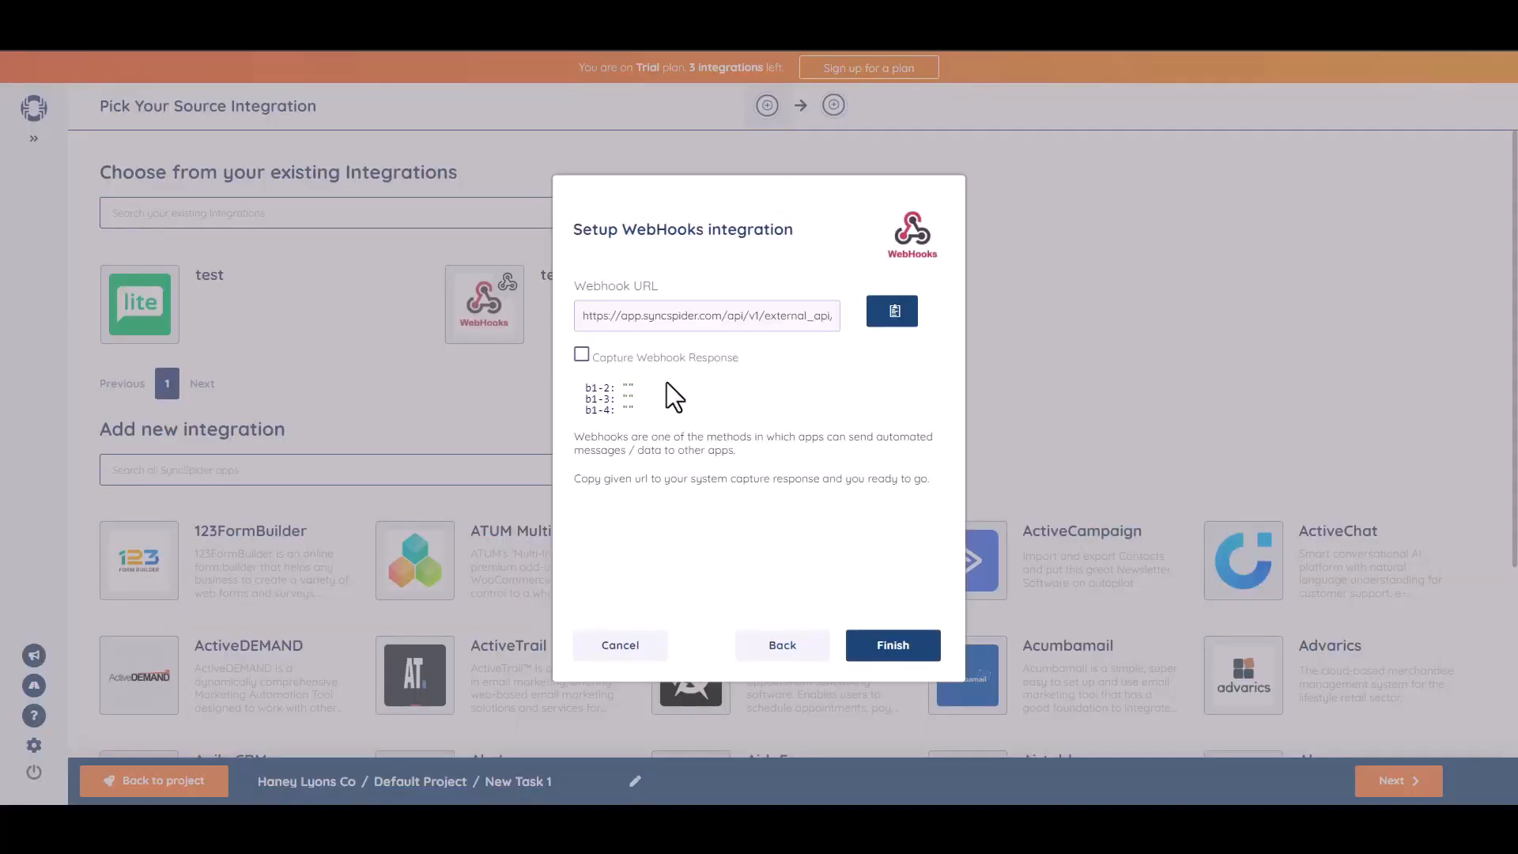
Finish the WebHooks source setup in the Setup WebHooks integration dialog.
click(890, 653)
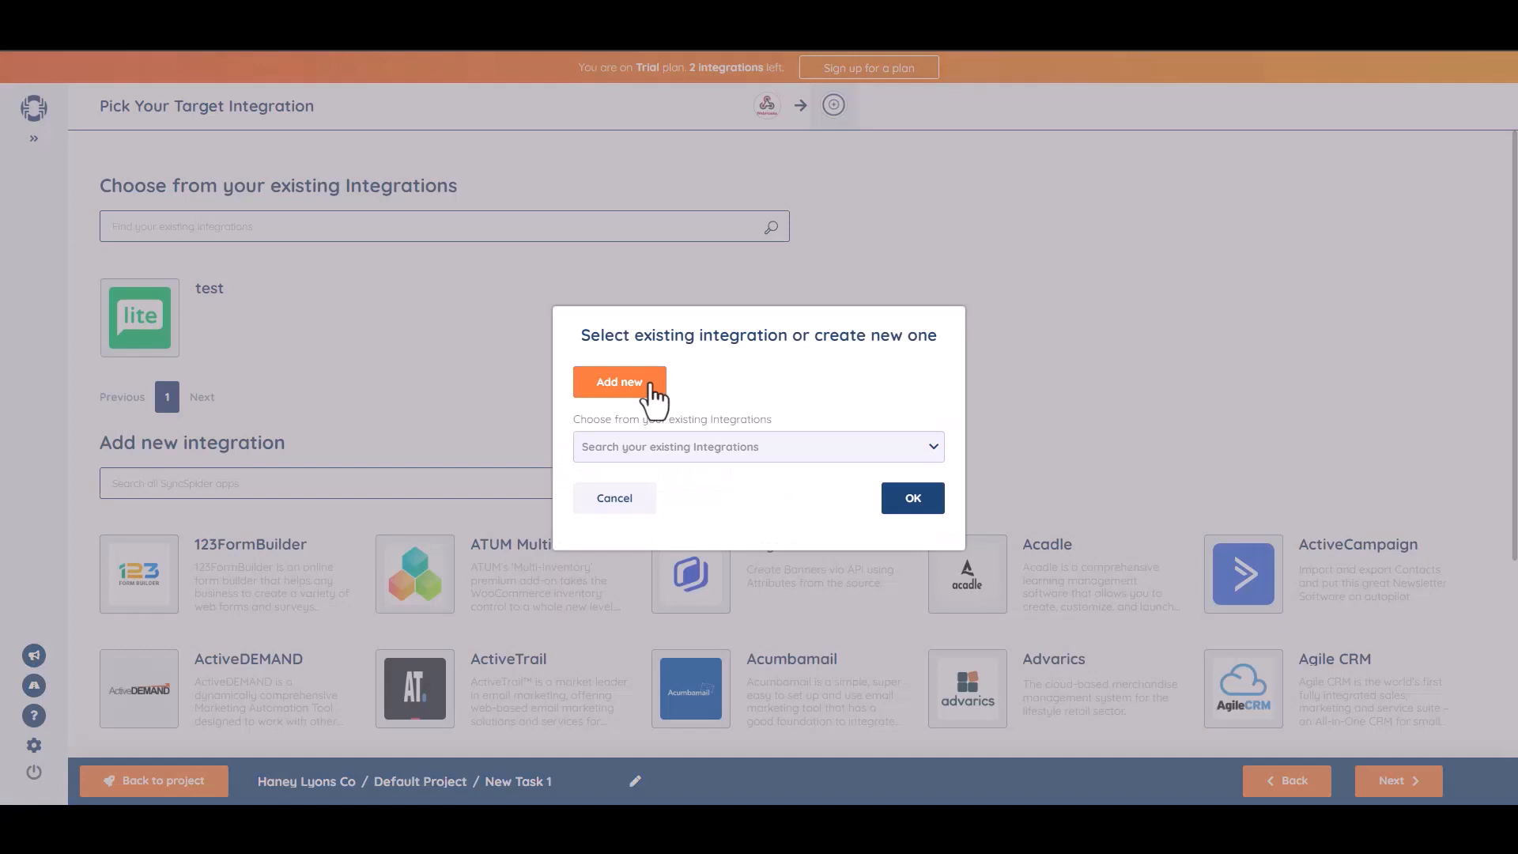
Create a new MailerLite target integration named 'Bit Integrations' and enter its API key.
click(654, 387)
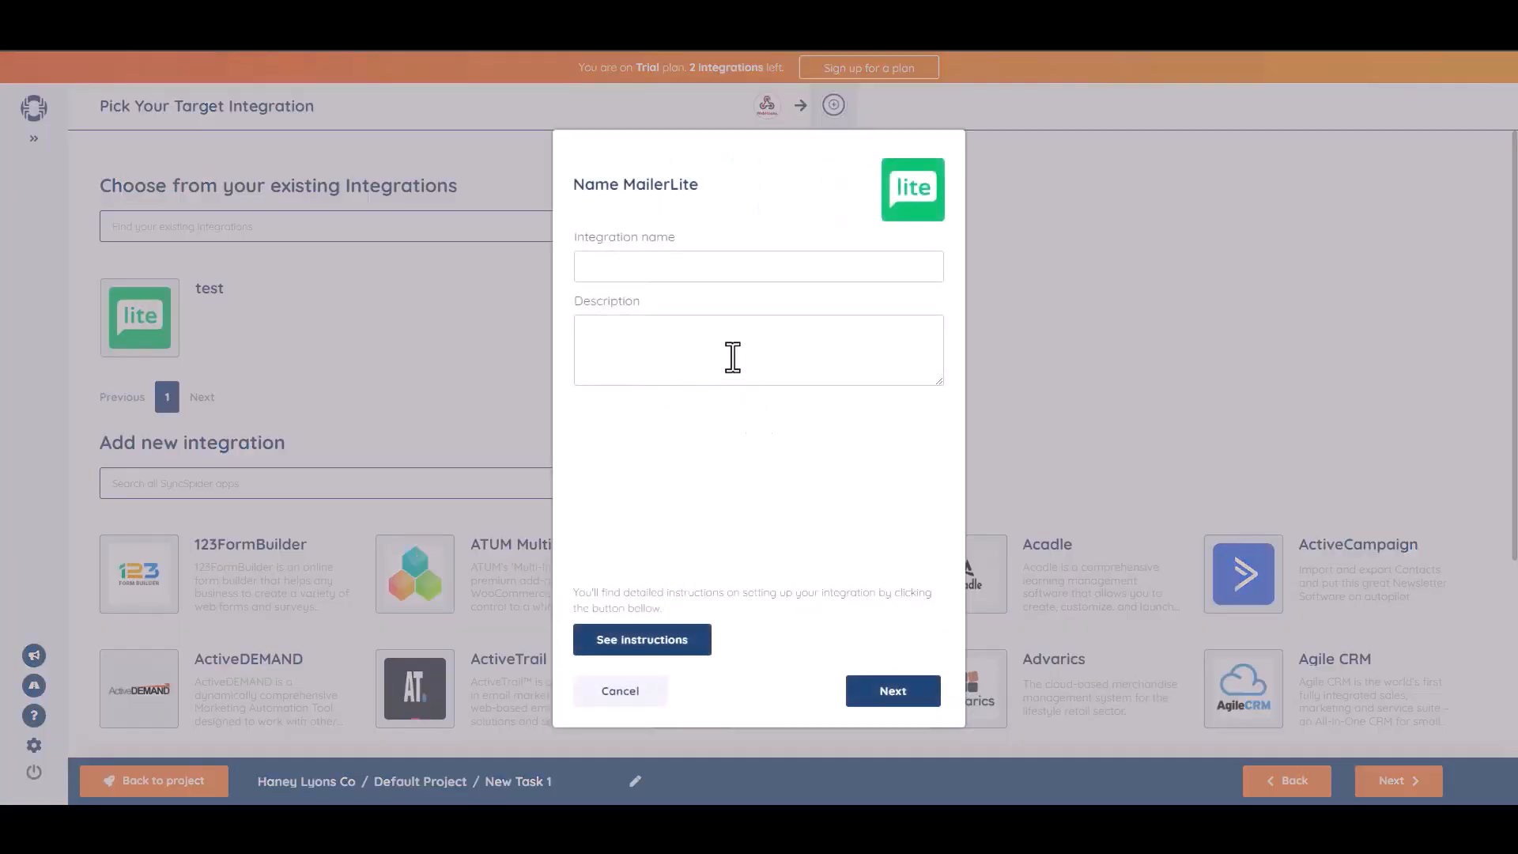
text(Bit Integrations)
click(892, 687)
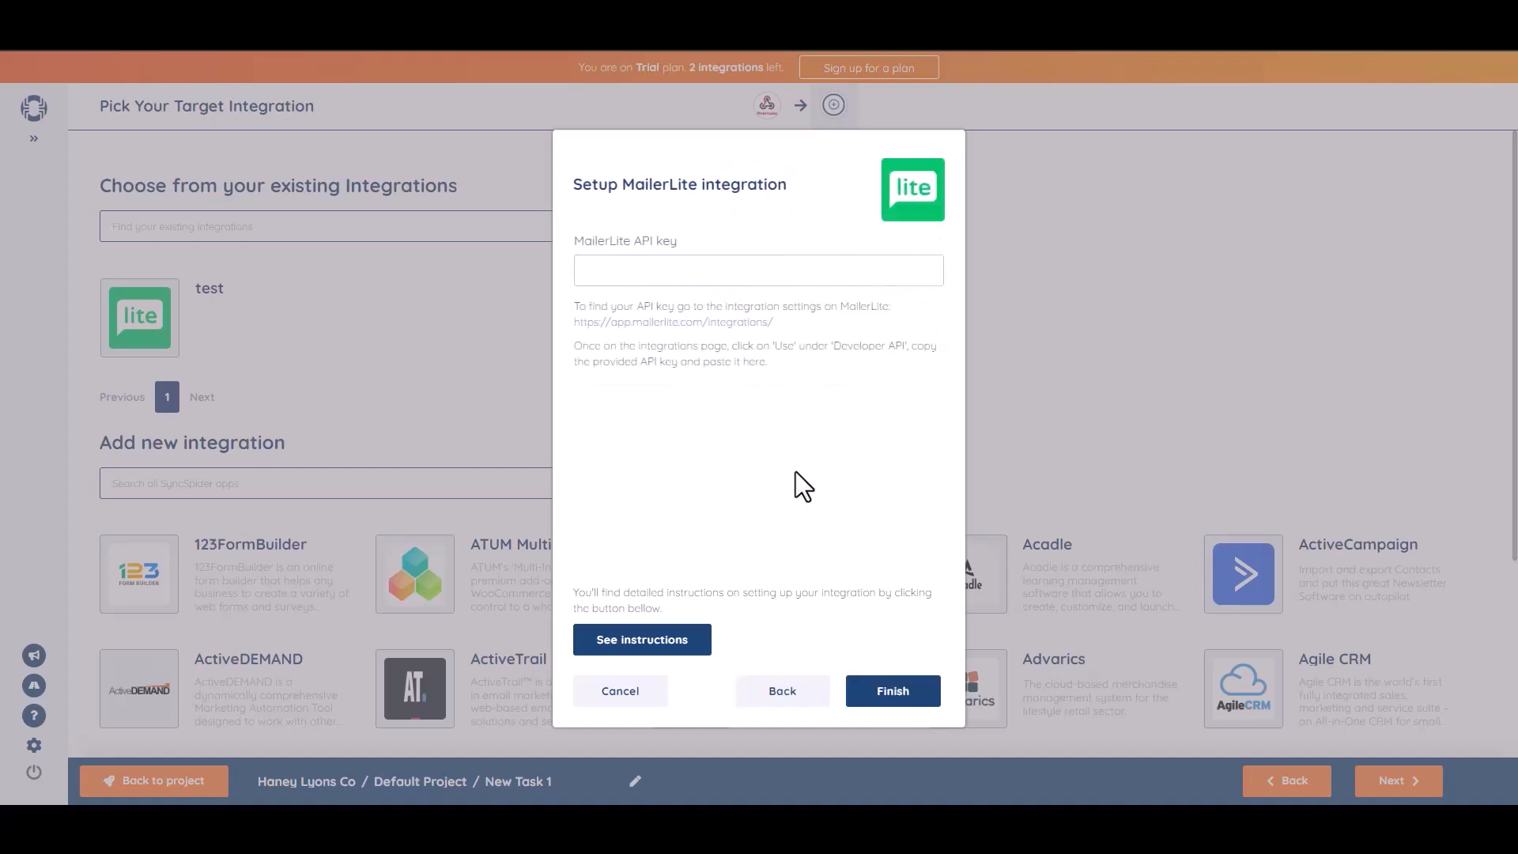
key(ctrl+v)
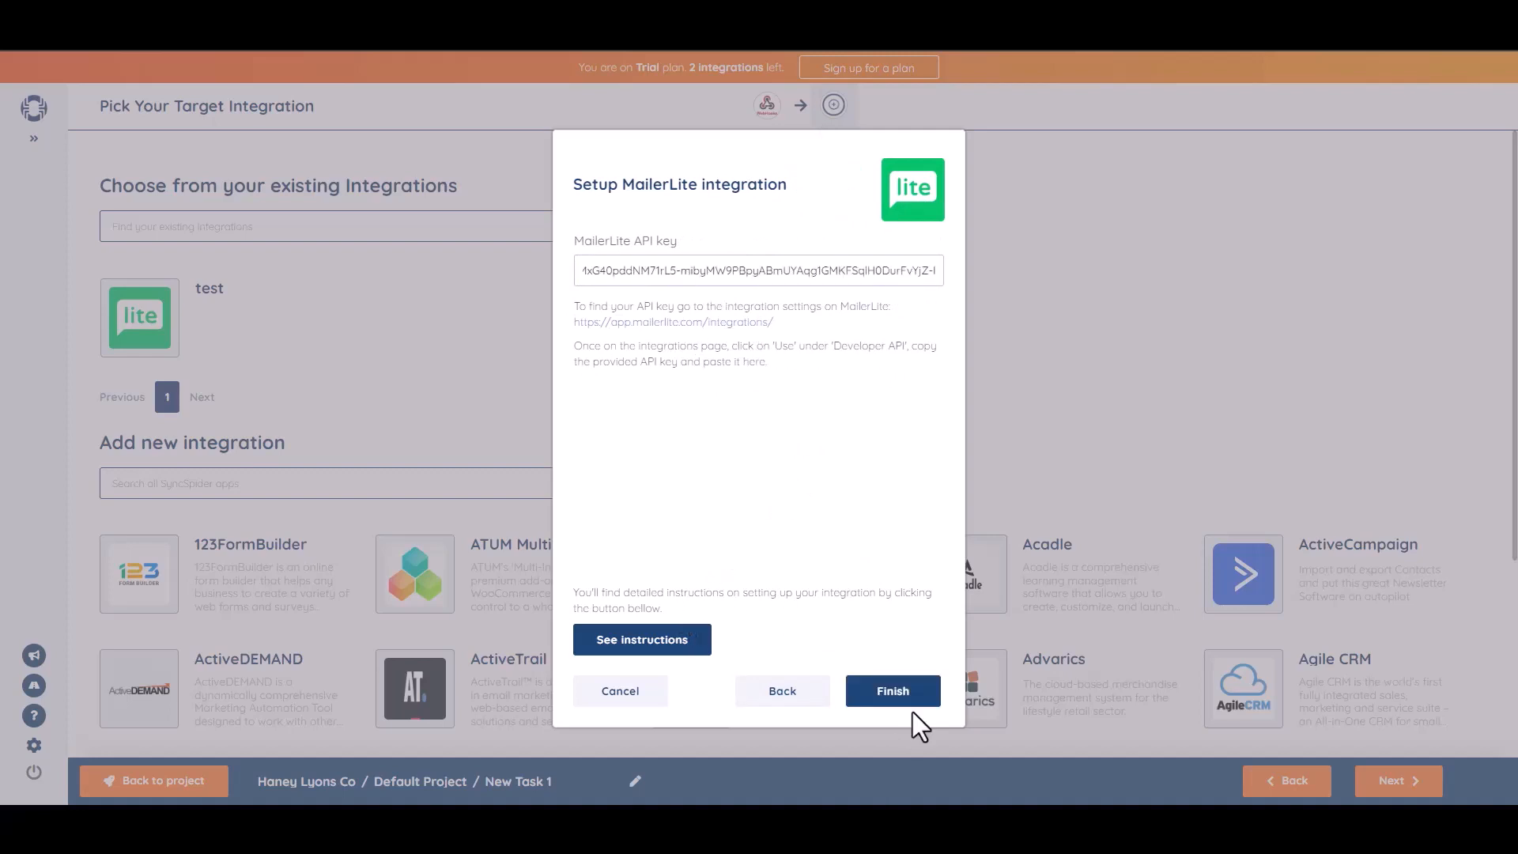
click(890, 692)
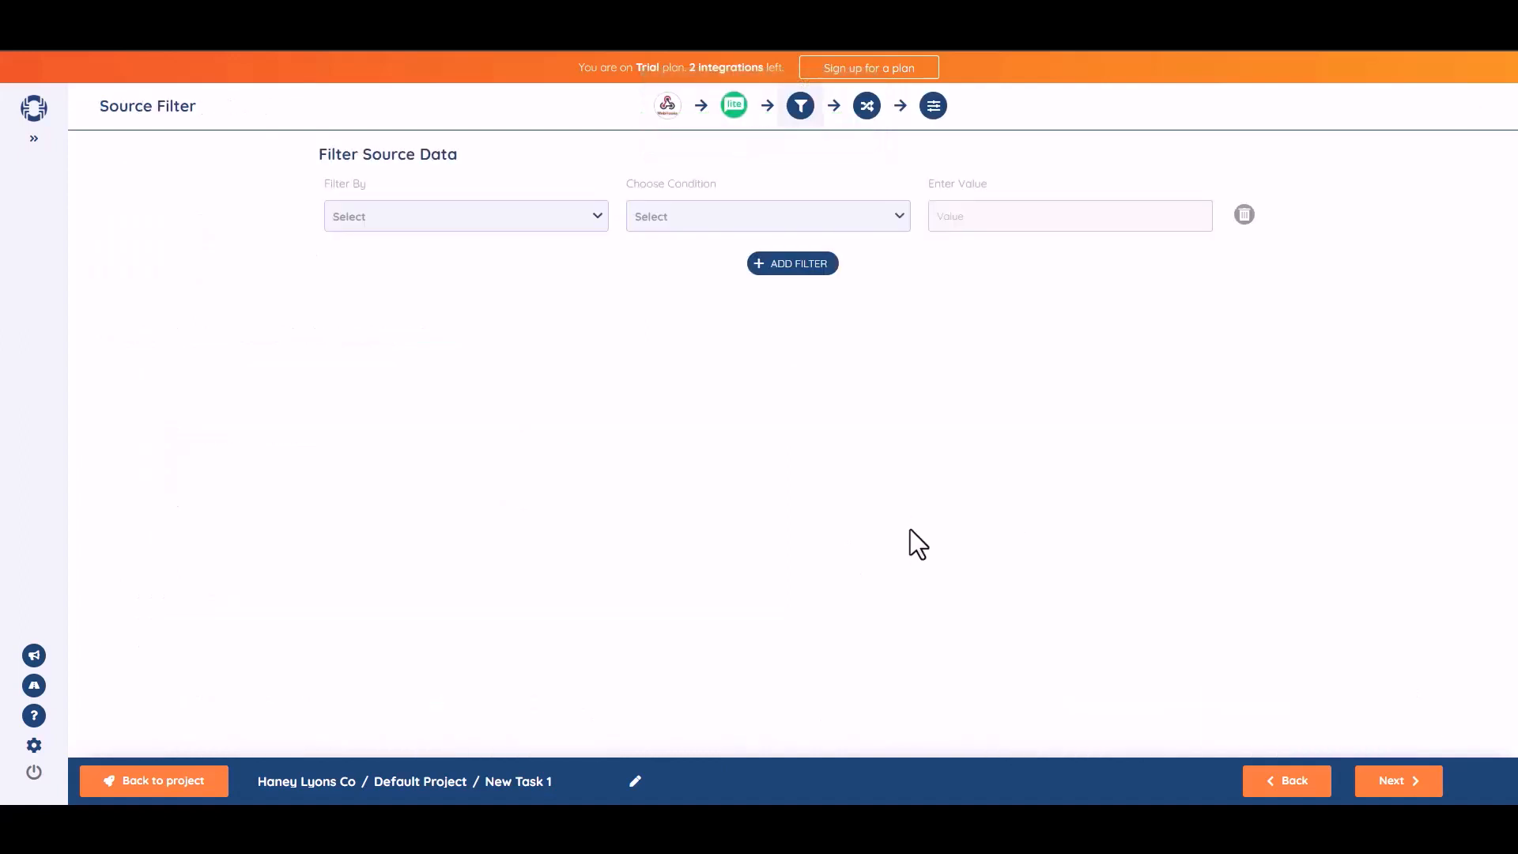
Skip the source filter and map b1-2 to Name and b1-3 to Email.
click(1398, 783)
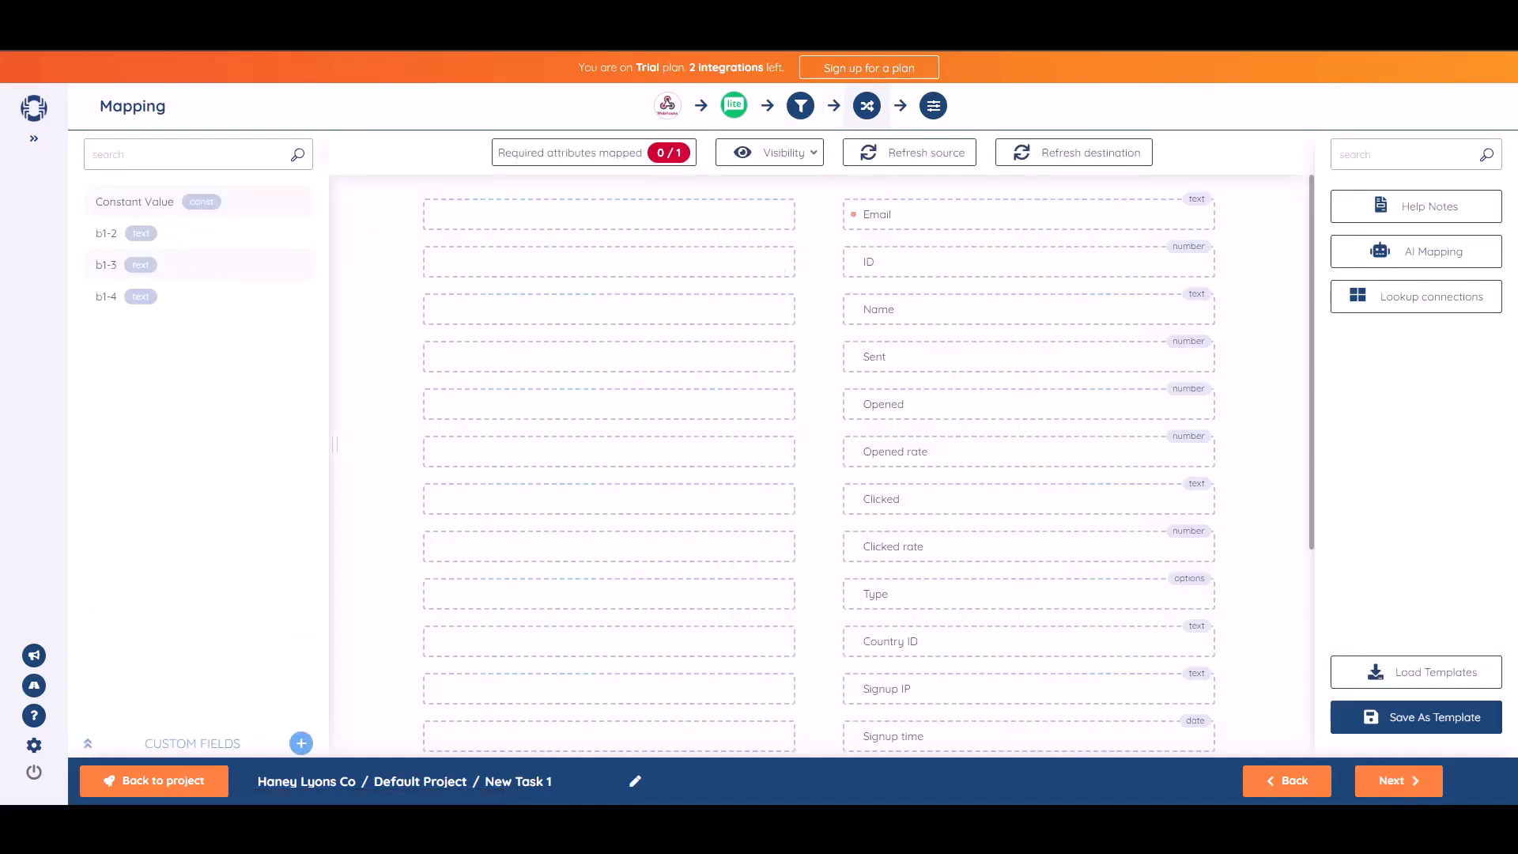
drag(176, 234, 660, 310)
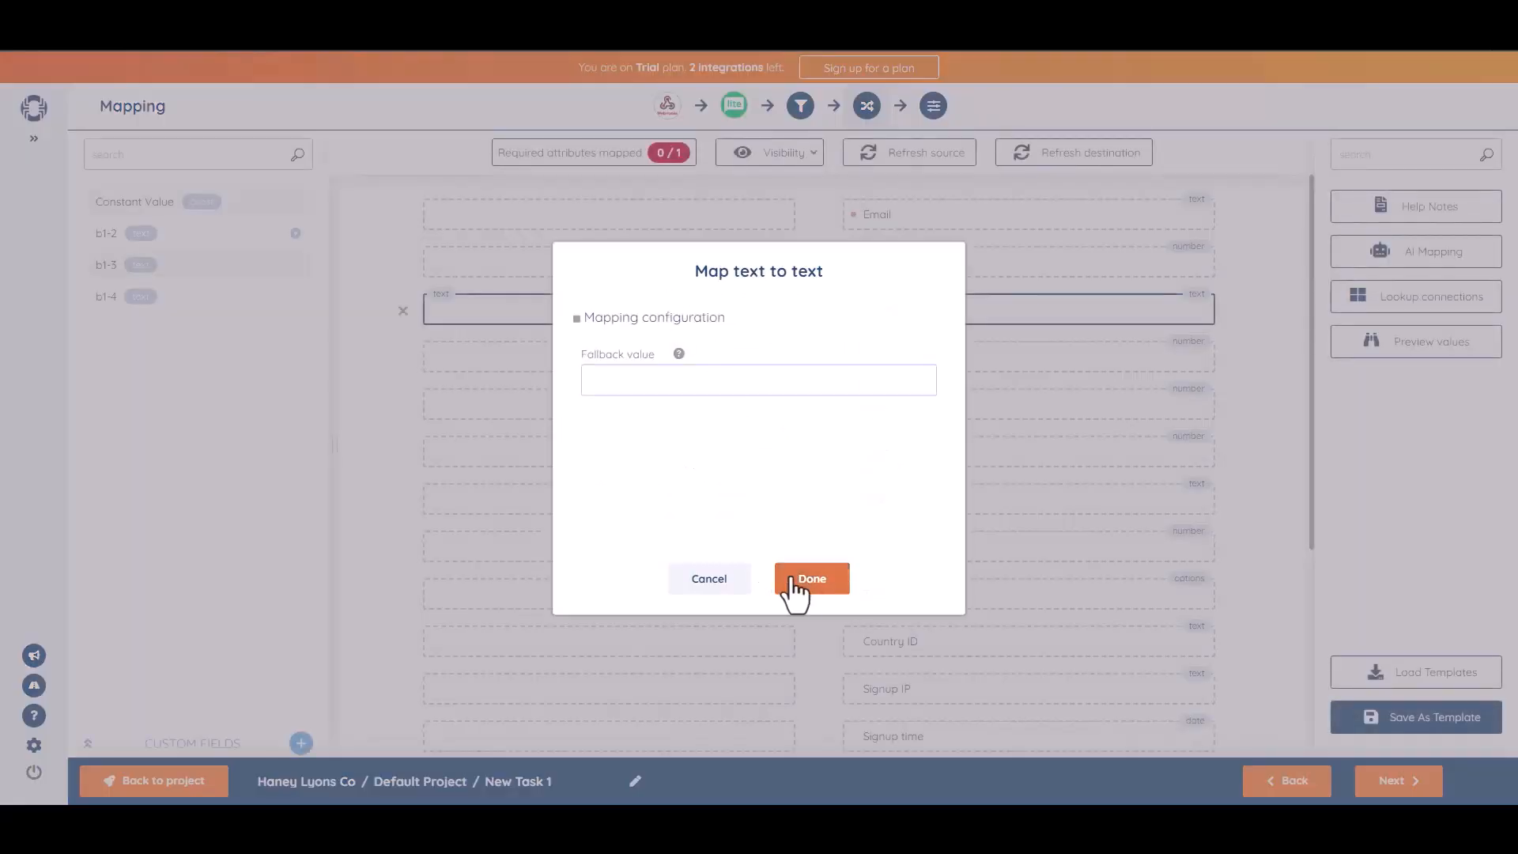
click(793, 581)
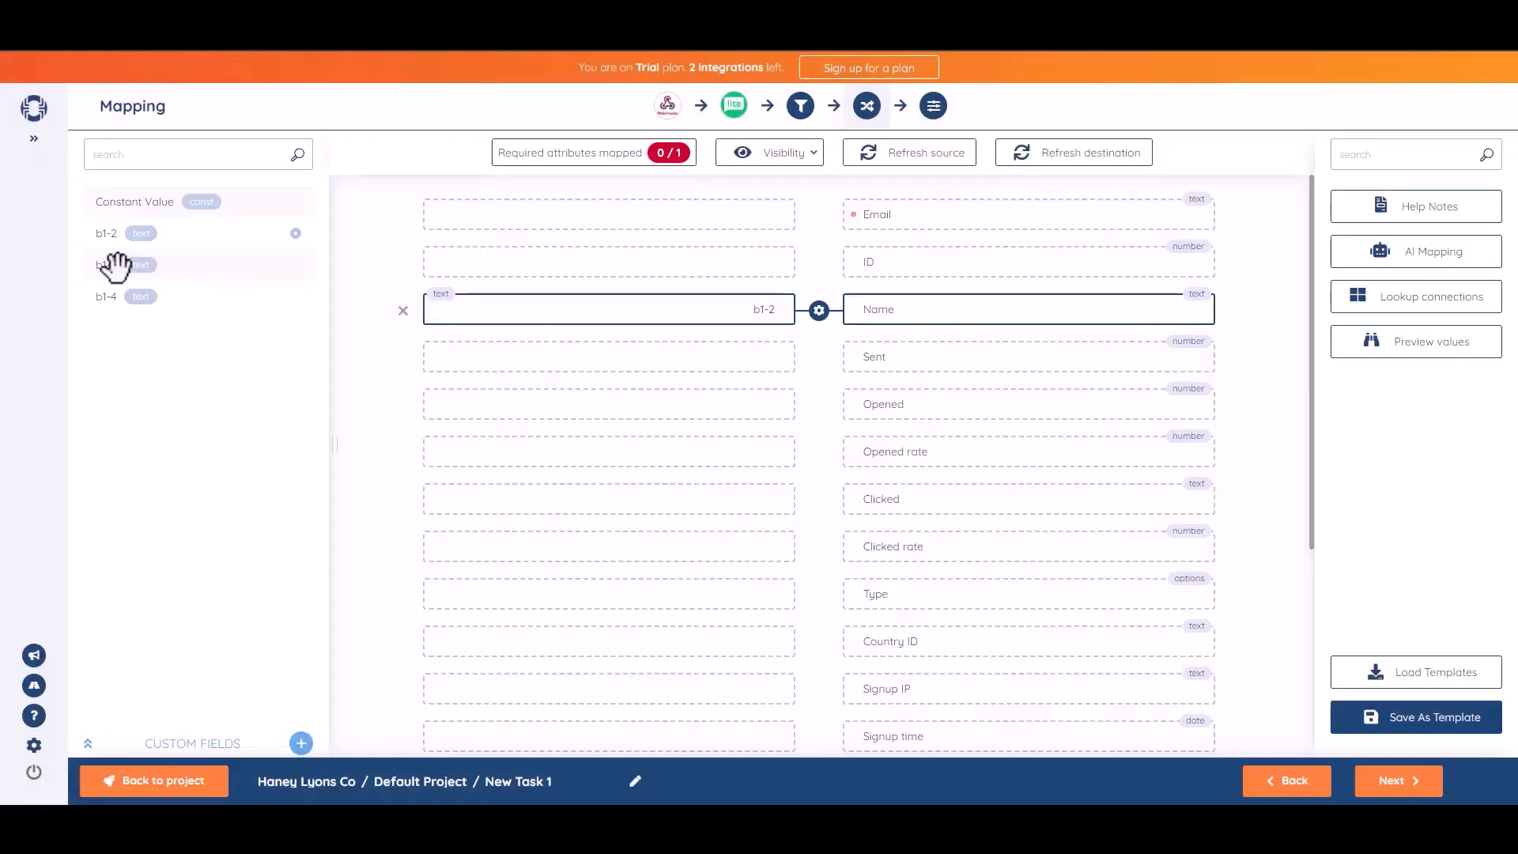
drag(116, 265, 634, 220)
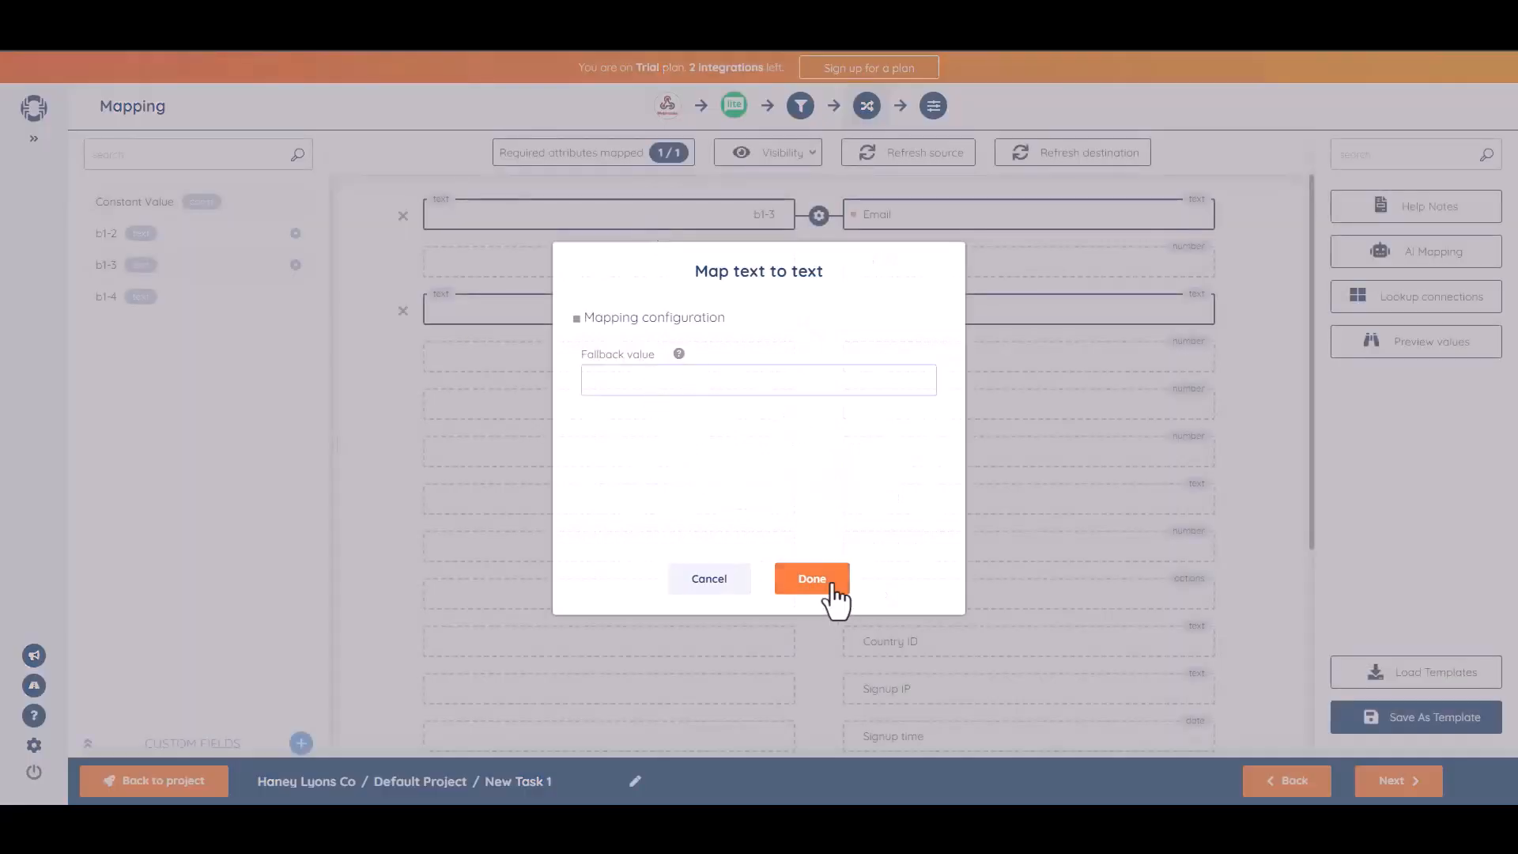
click(831, 586)
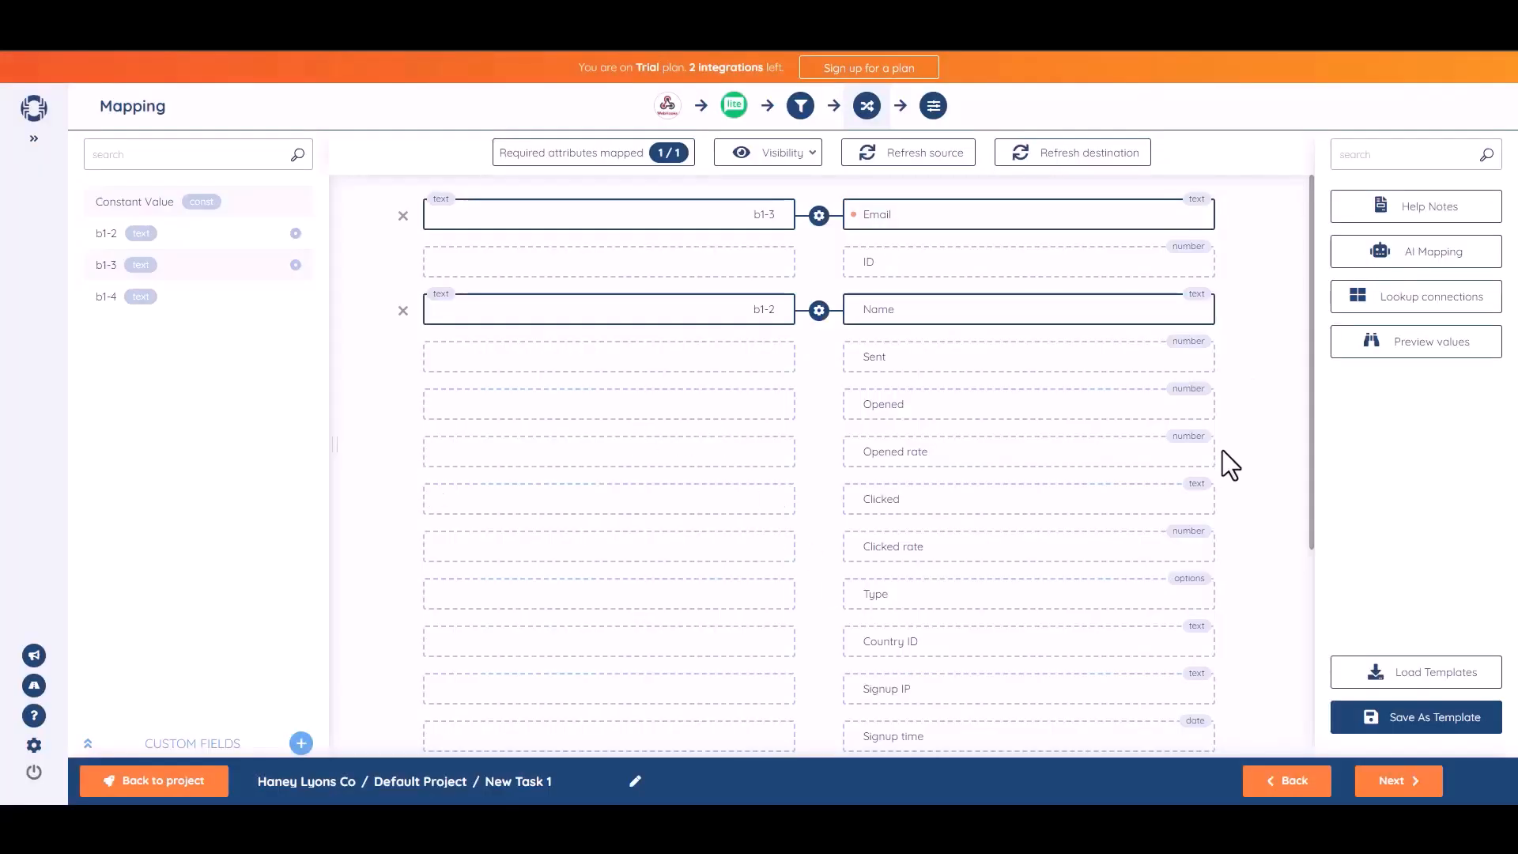
click(1397, 782)
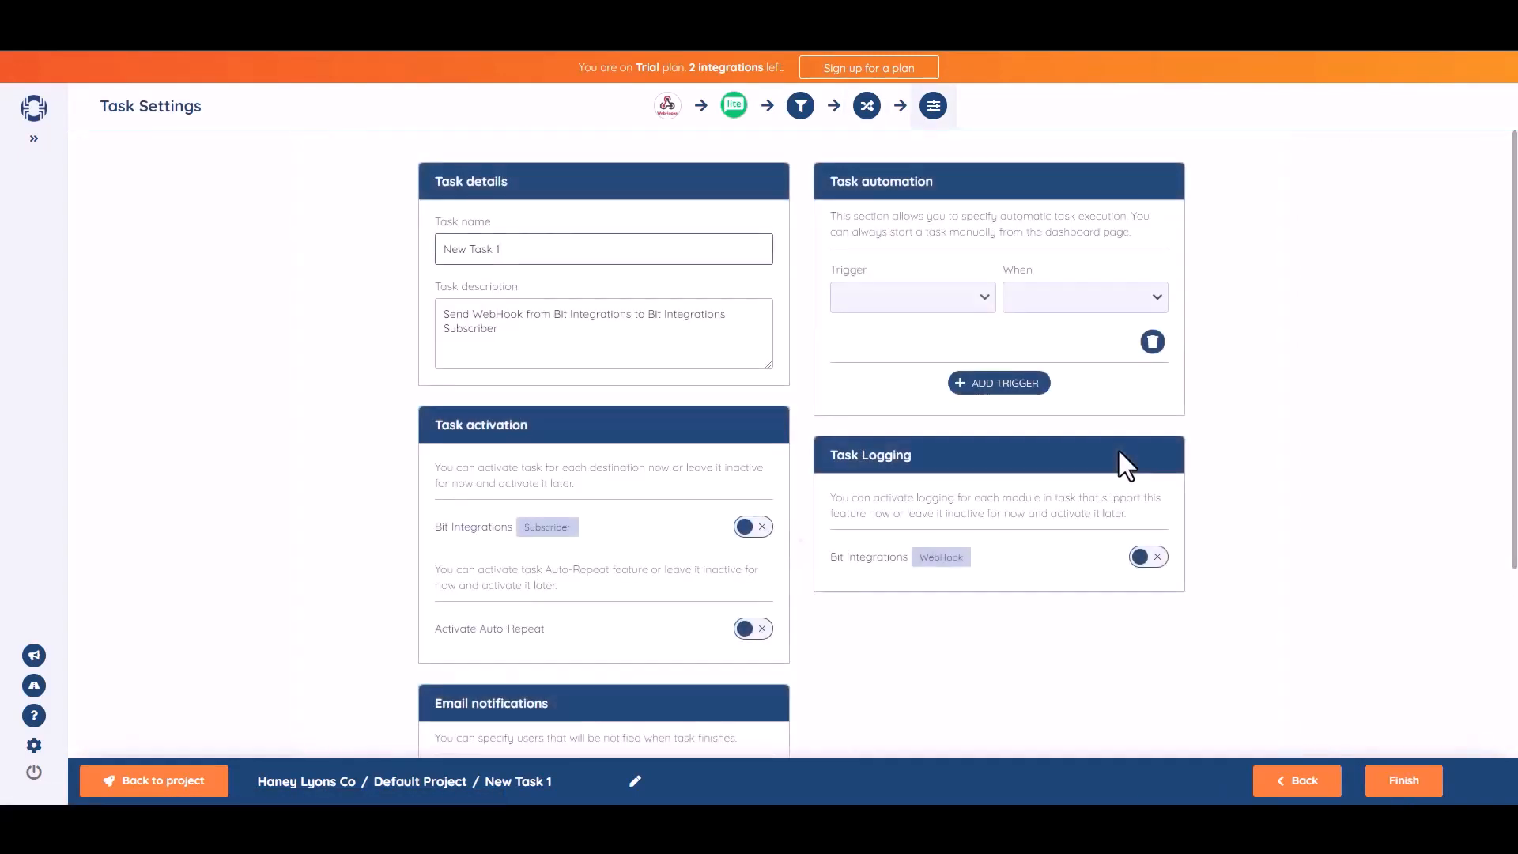
Rename the task to 'Bit Integrations', activate its Subscriber destination, and finish saving it.
triple_click(550, 261)
text(Bit Integrations)
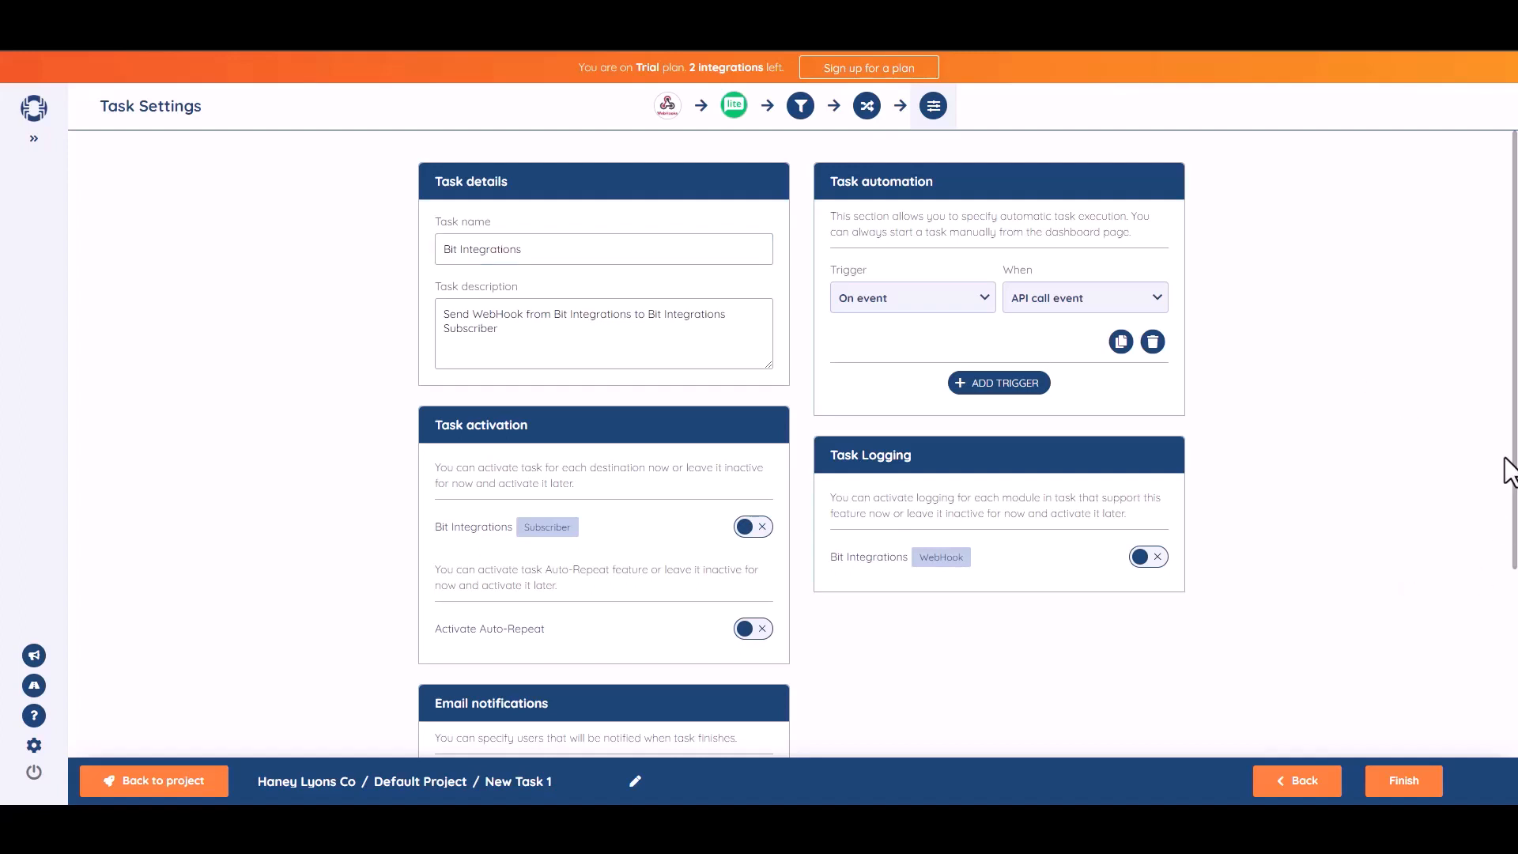
scroll(1515, 442, down, 1)
scroll(1515, 443, down, 2)
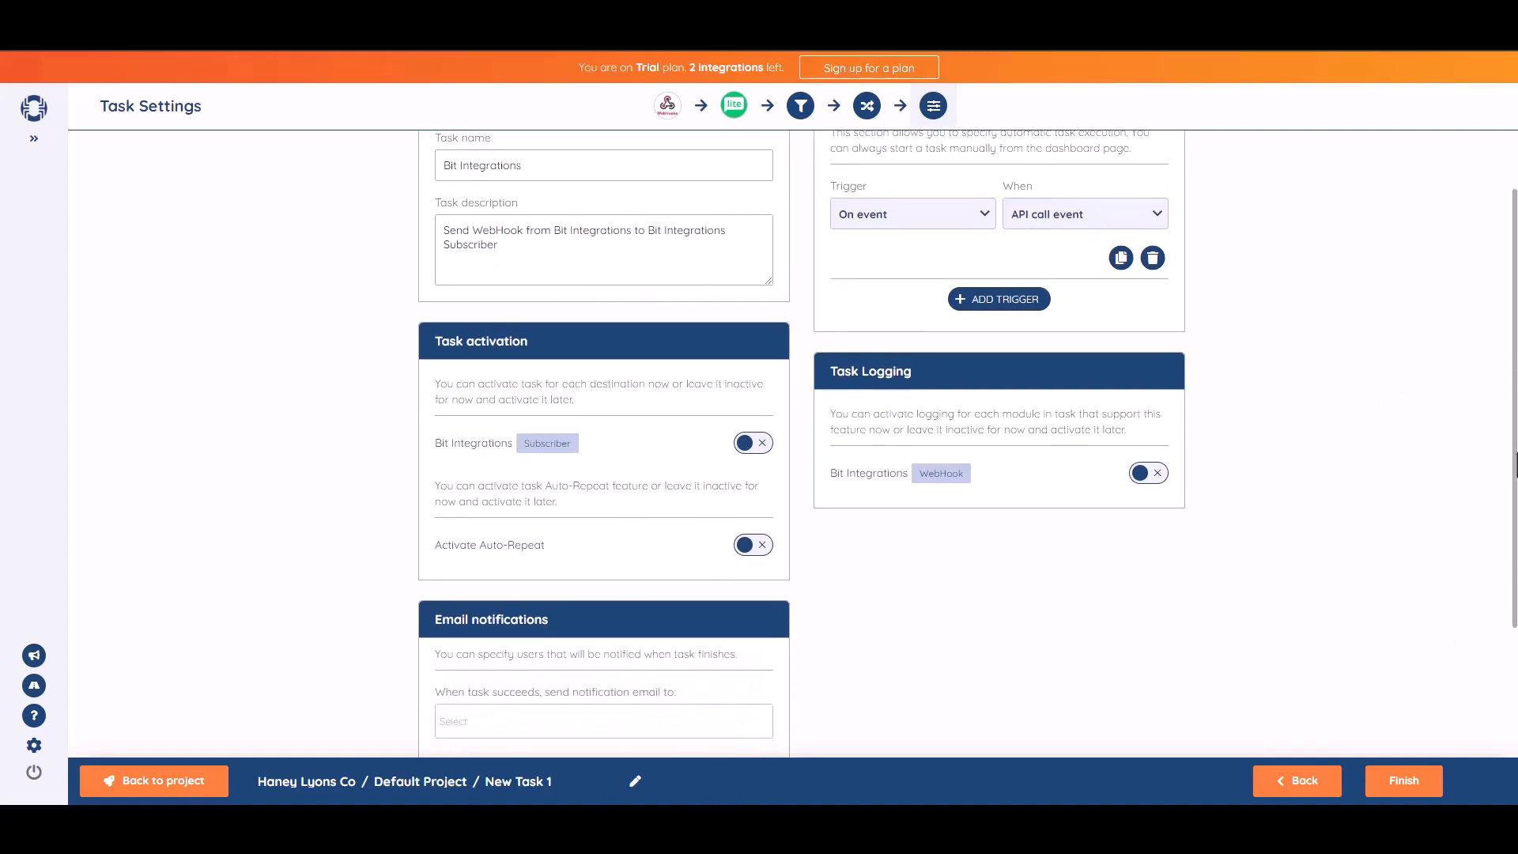
click(764, 449)
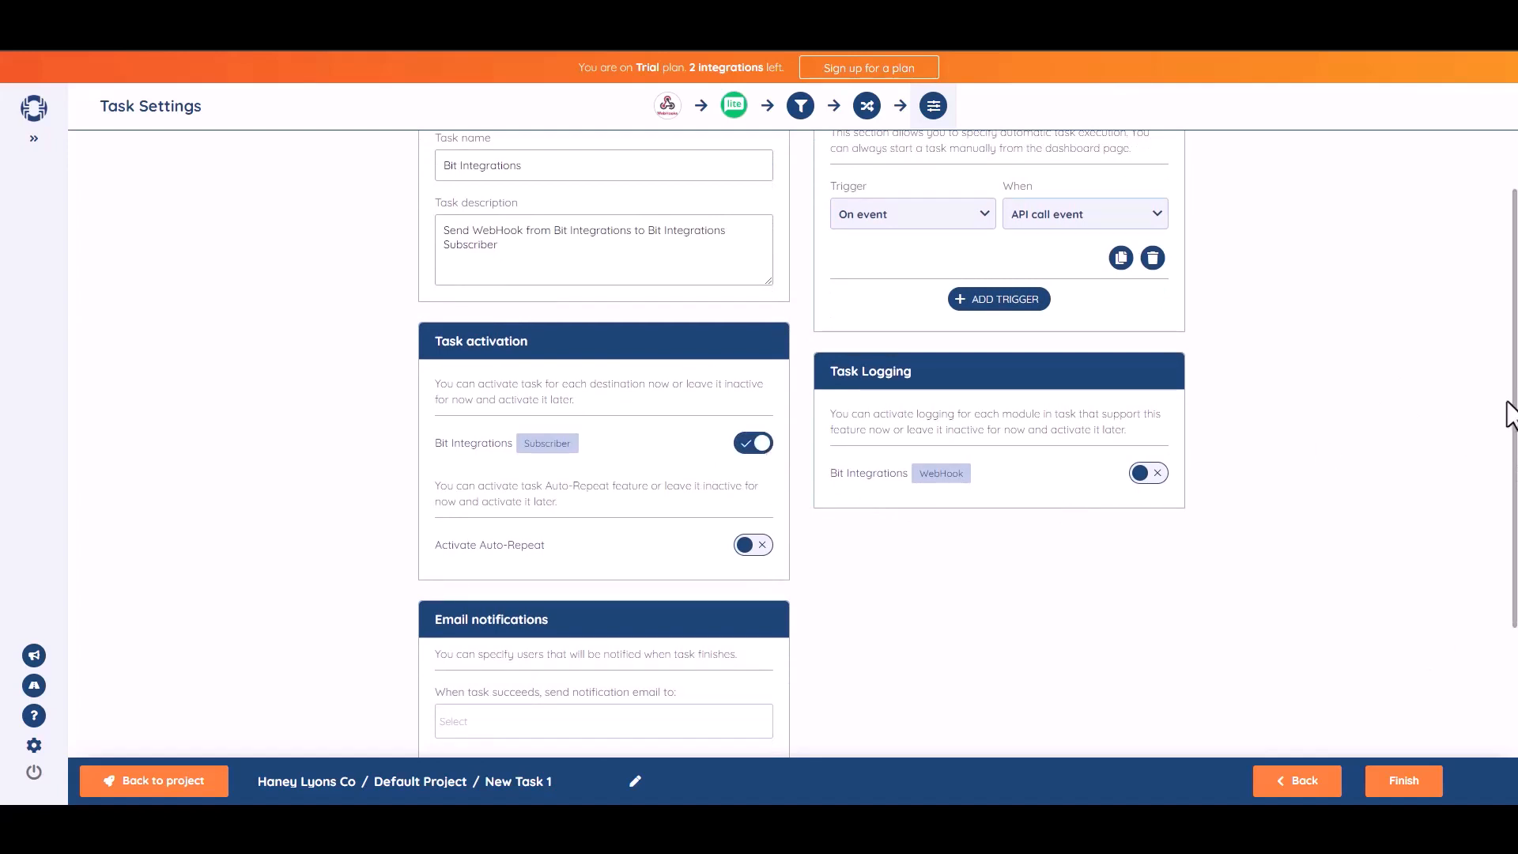
scroll(1498, 439, down, 3)
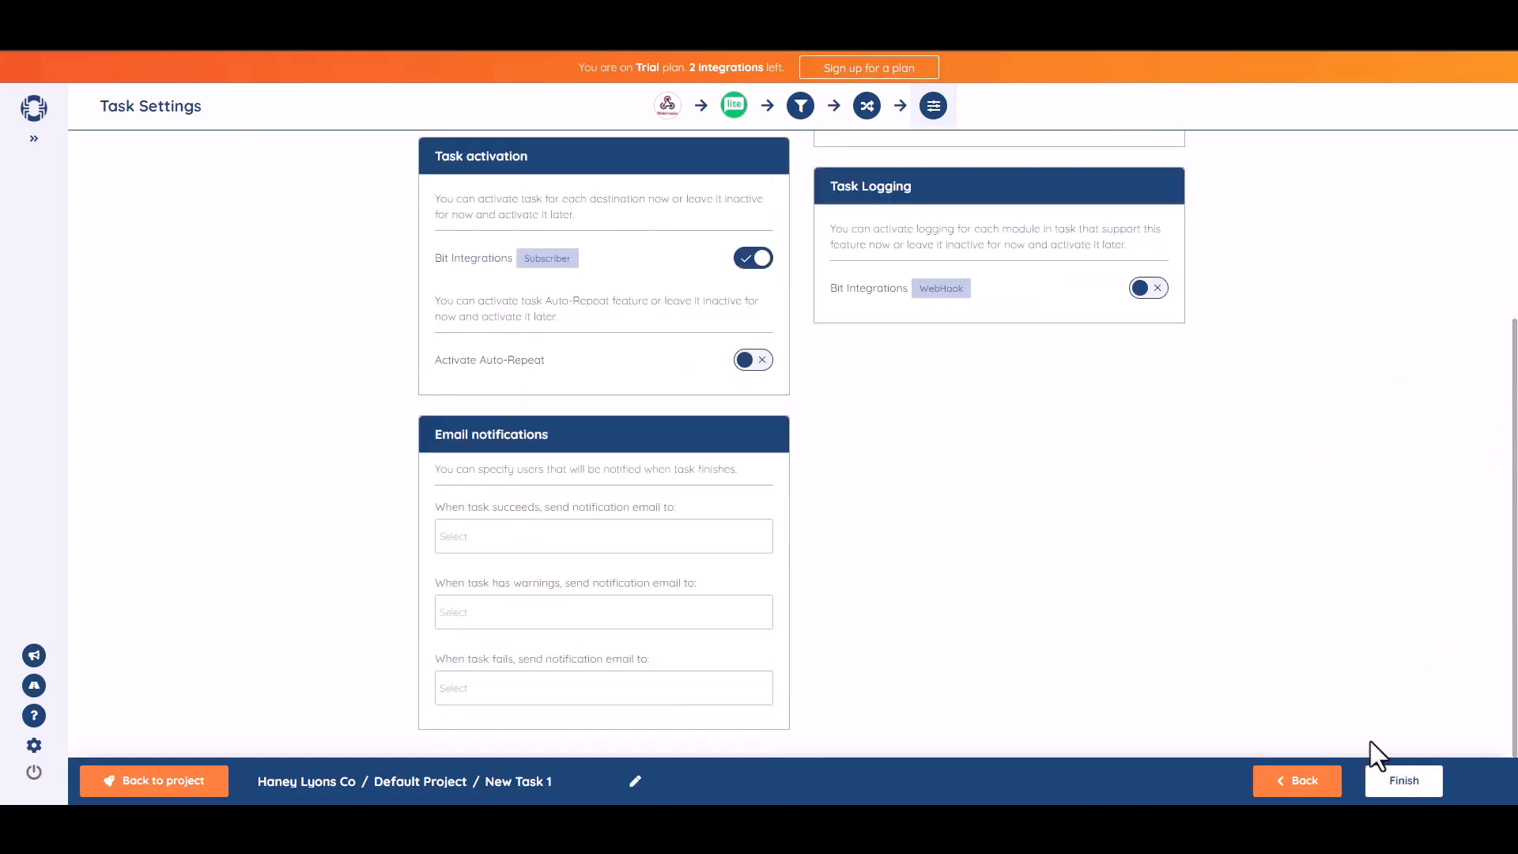
click(1384, 775)
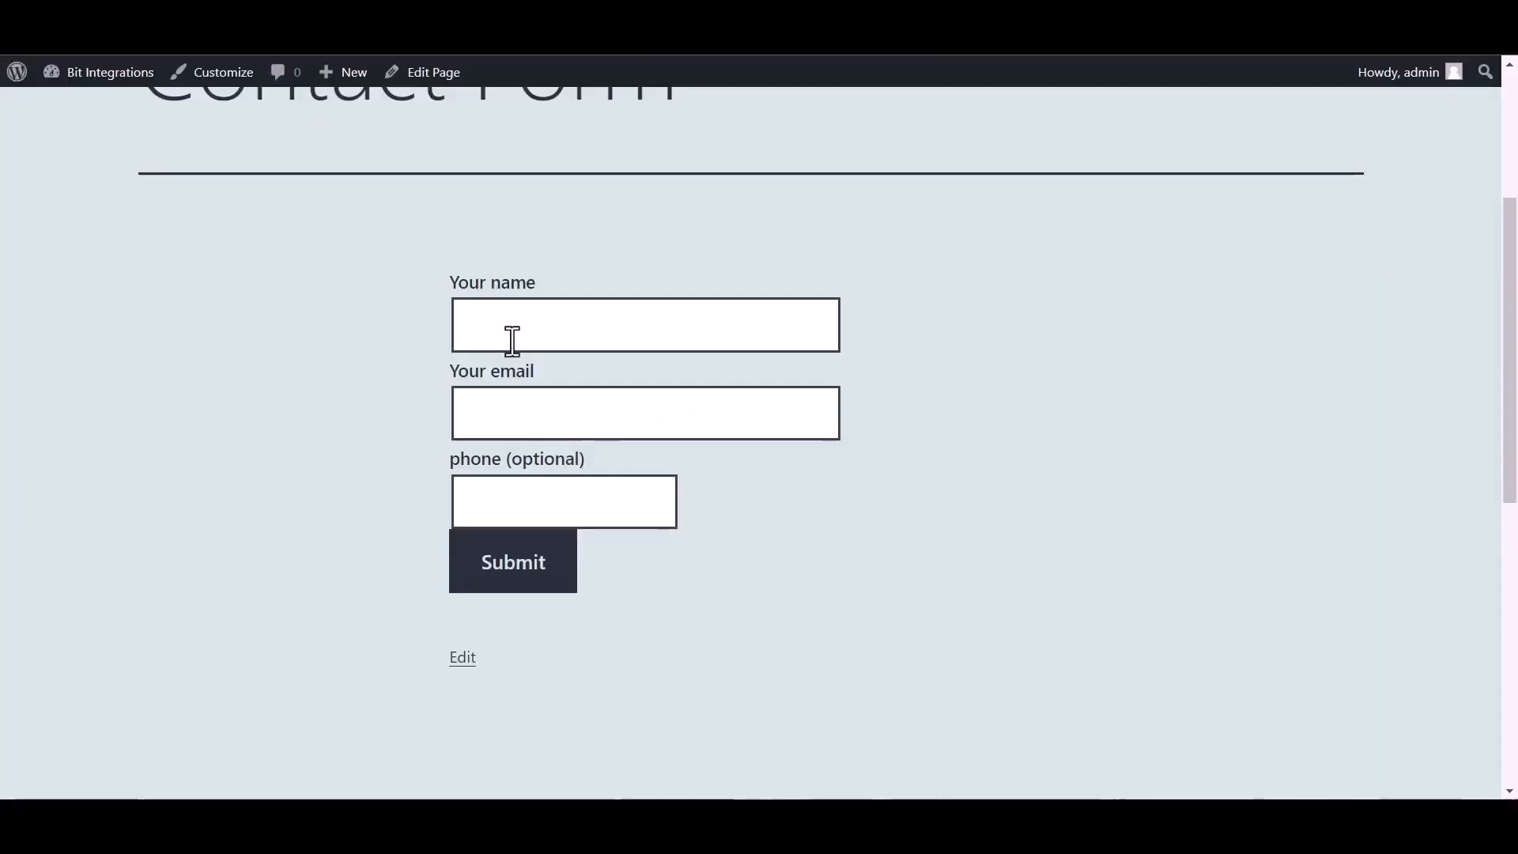
Submit the contact form with name 'Bit Integrations', a test e-mail address and a phone number.
click(523, 326)
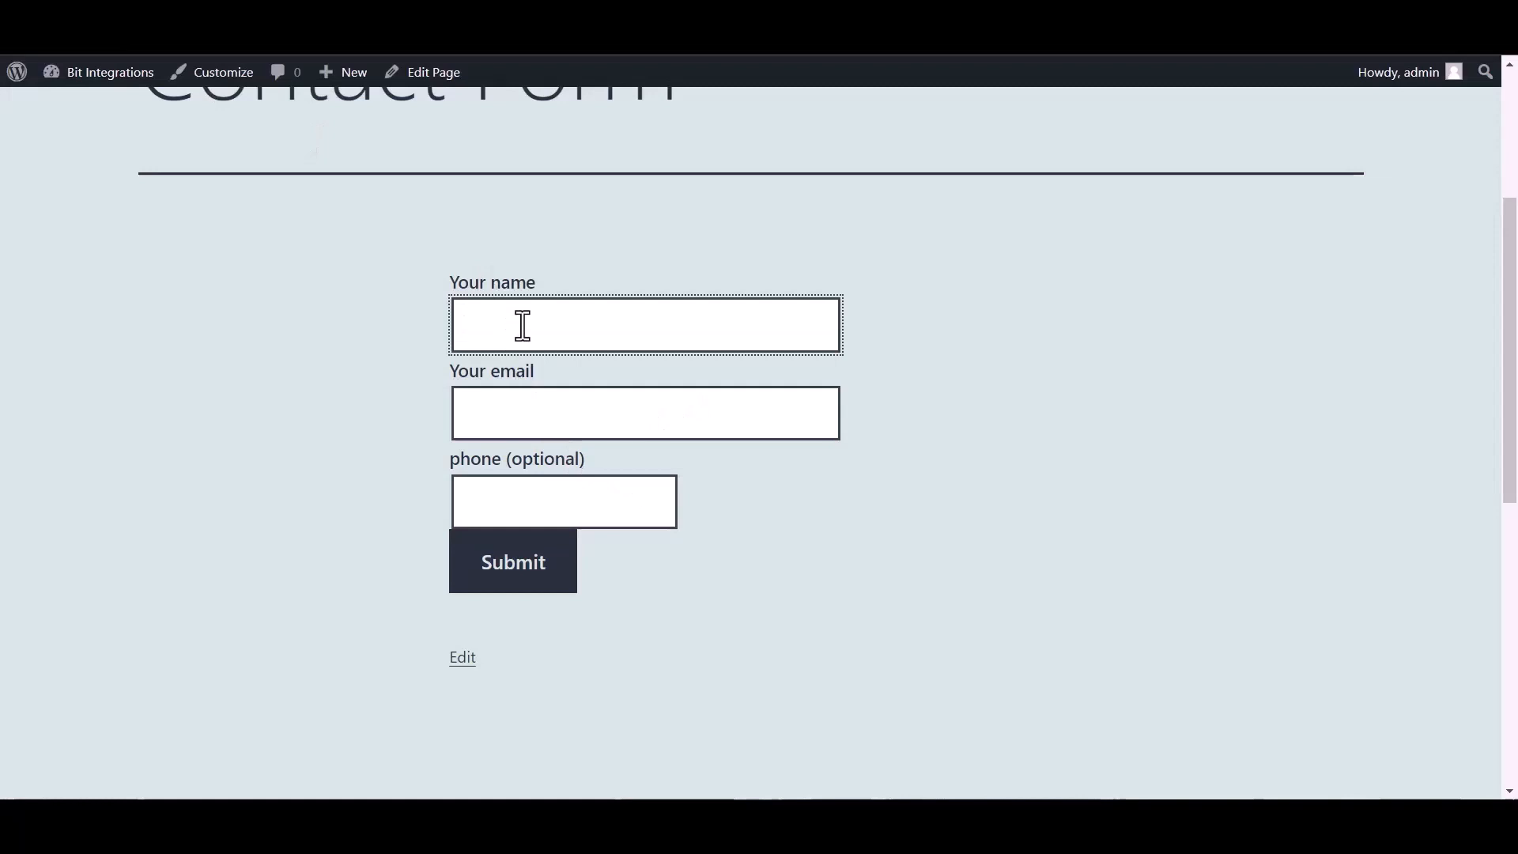
text(Bit Int)
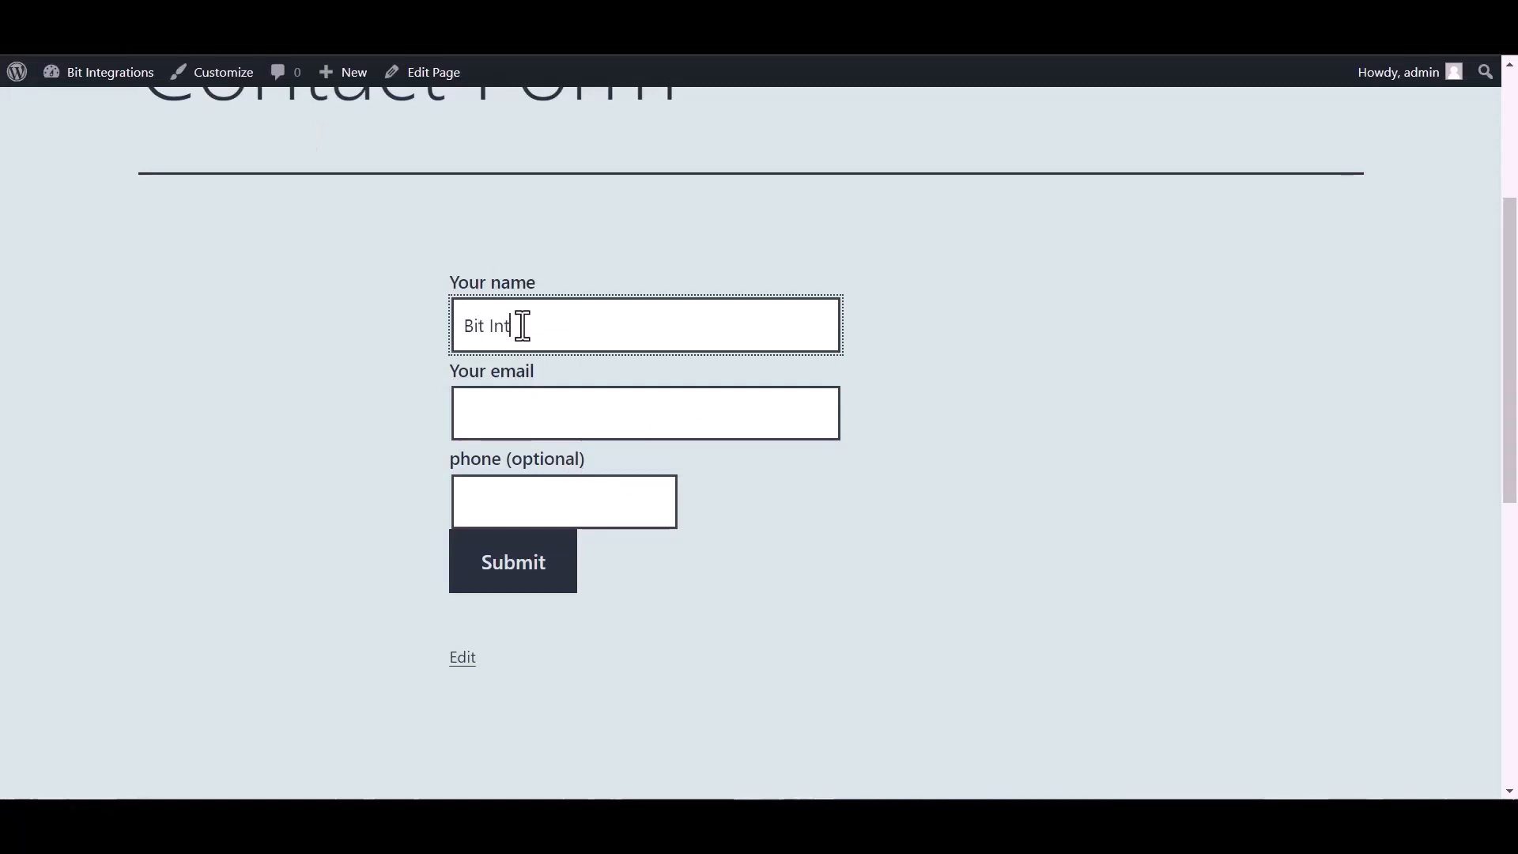
text(egrations)
click(533, 420)
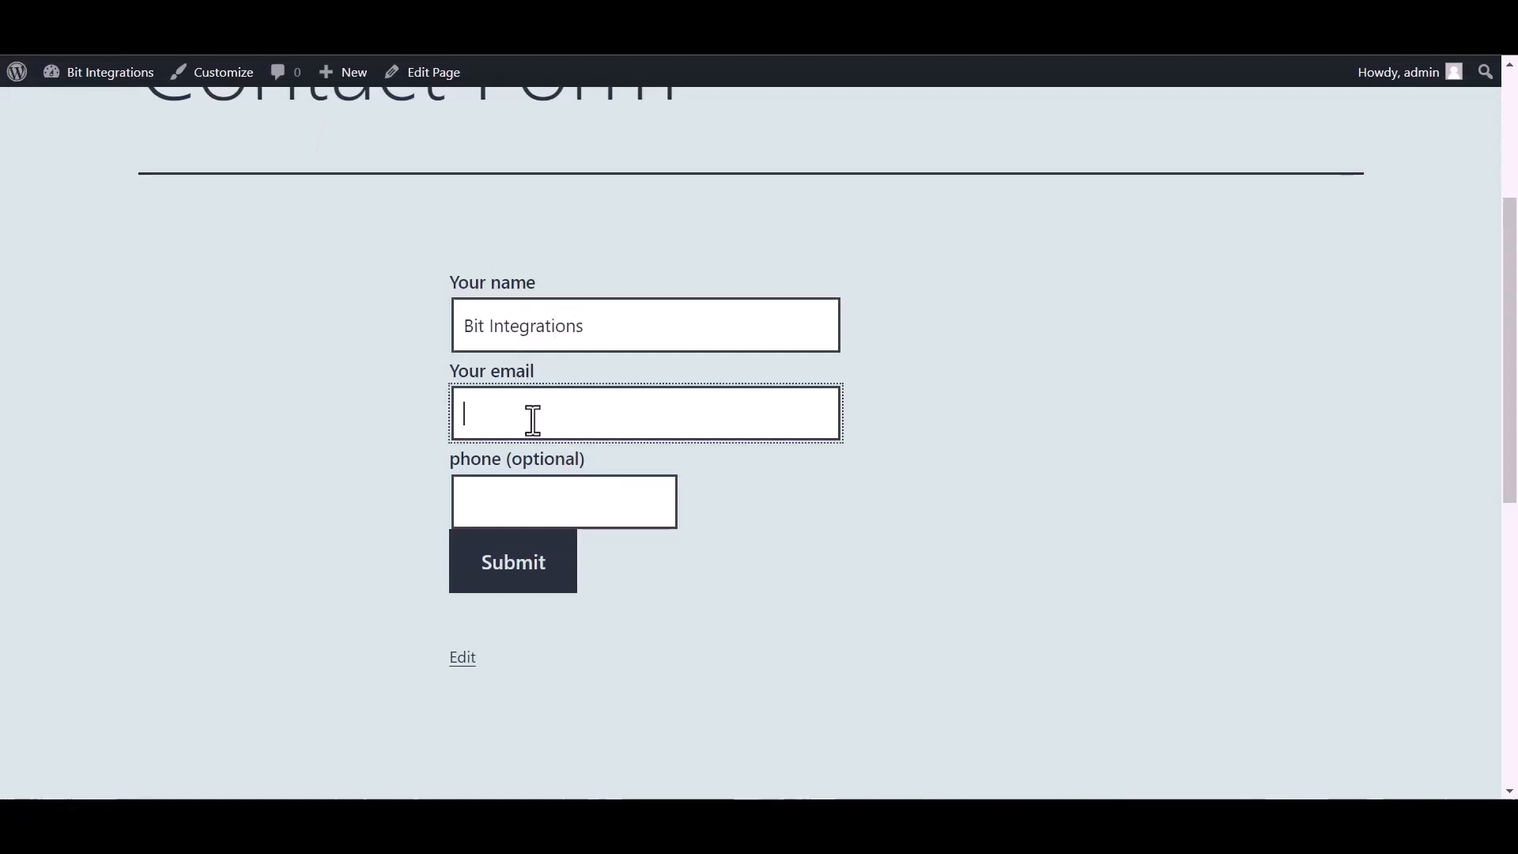
click(607, 513)
text(444555666)
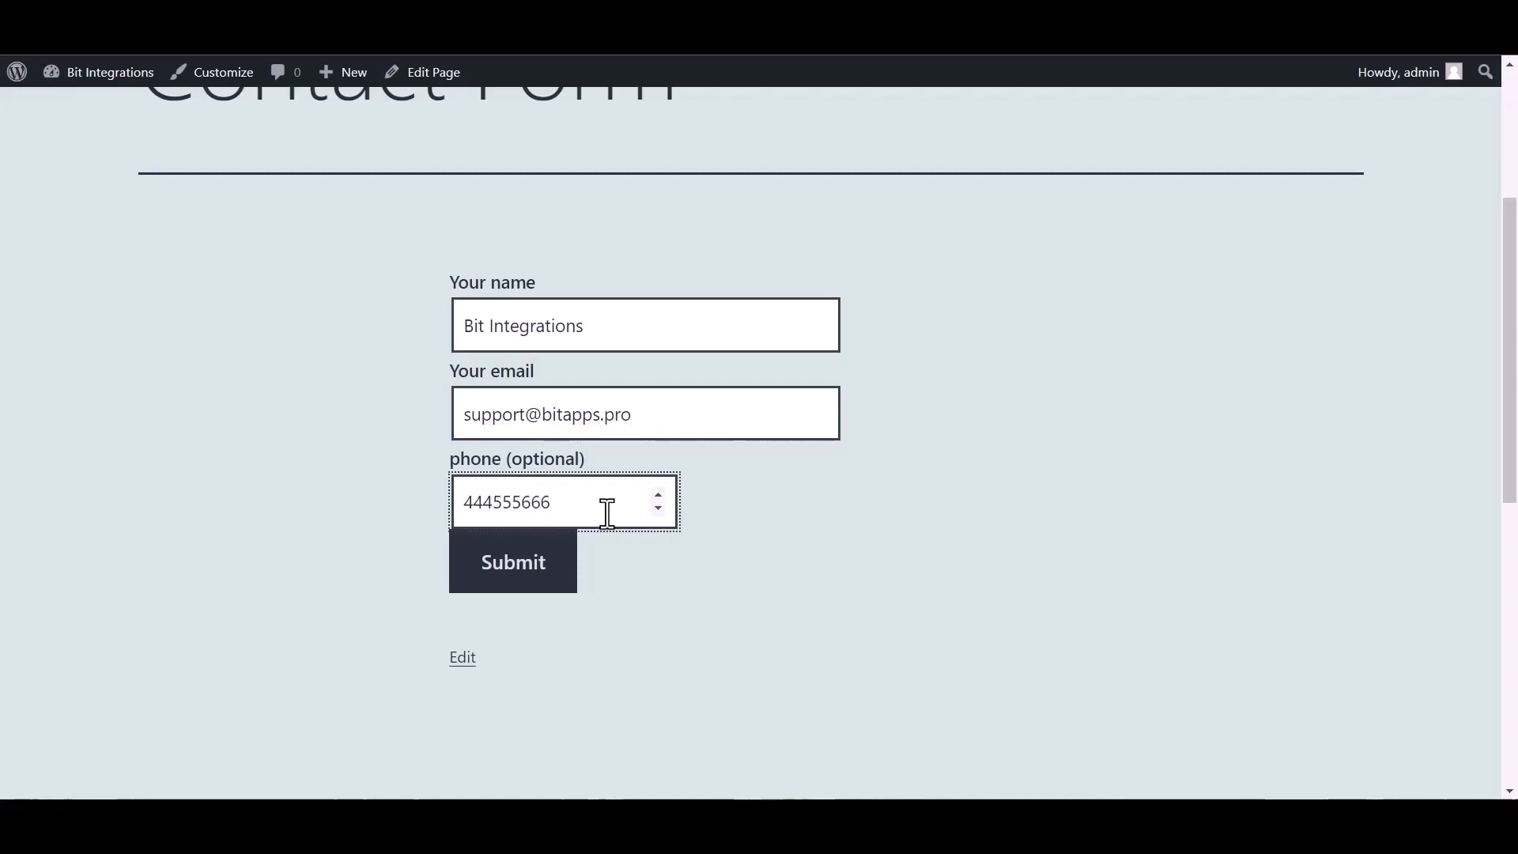
click(518, 583)
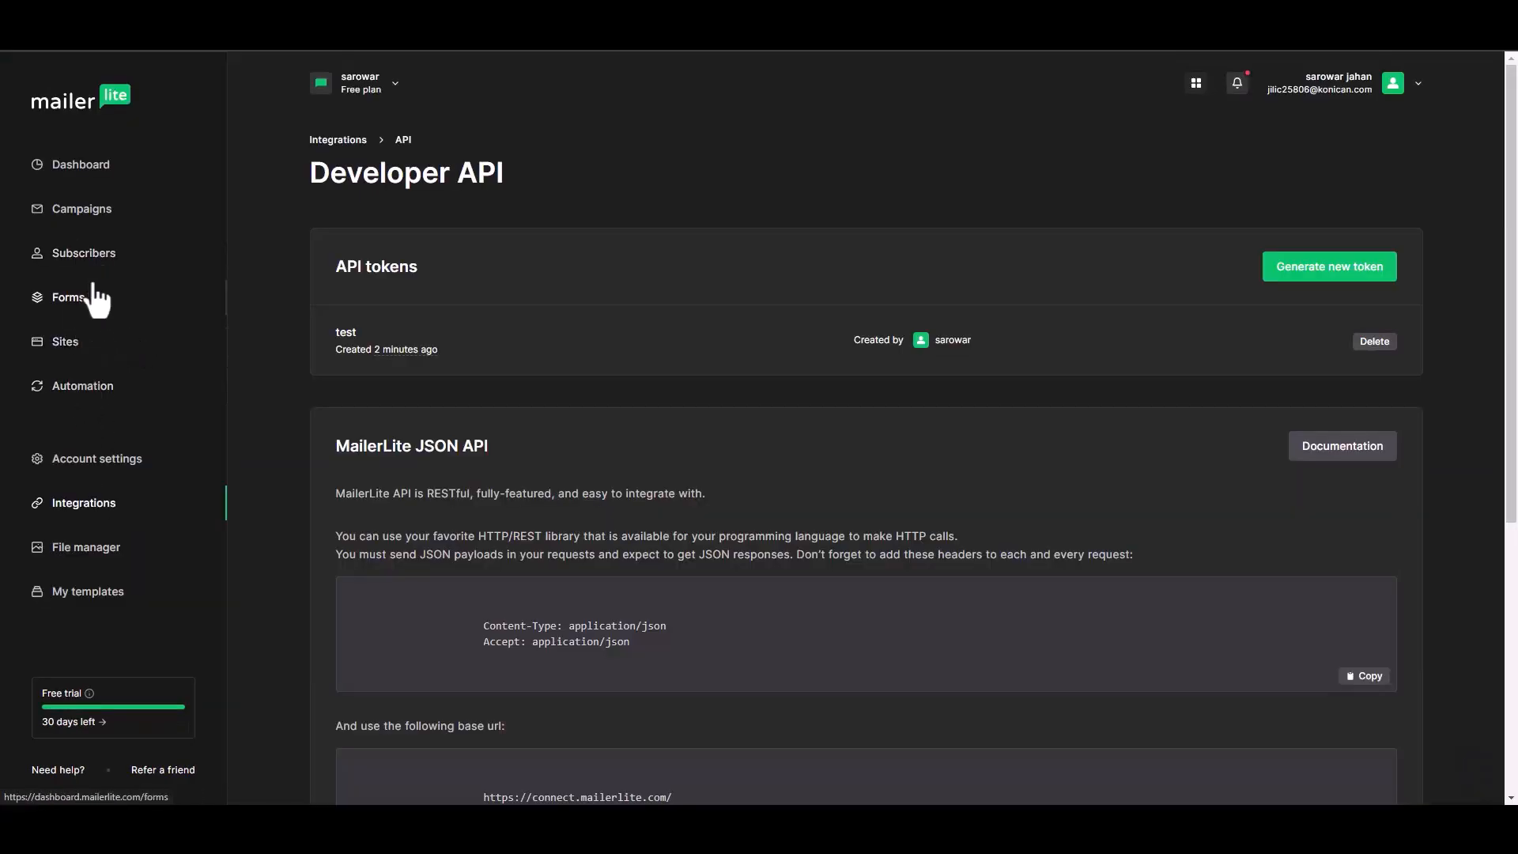
Open the test subscriber's profile in Subscribers to confirm it's active, named Bit Integrations, added via api.
click(87, 255)
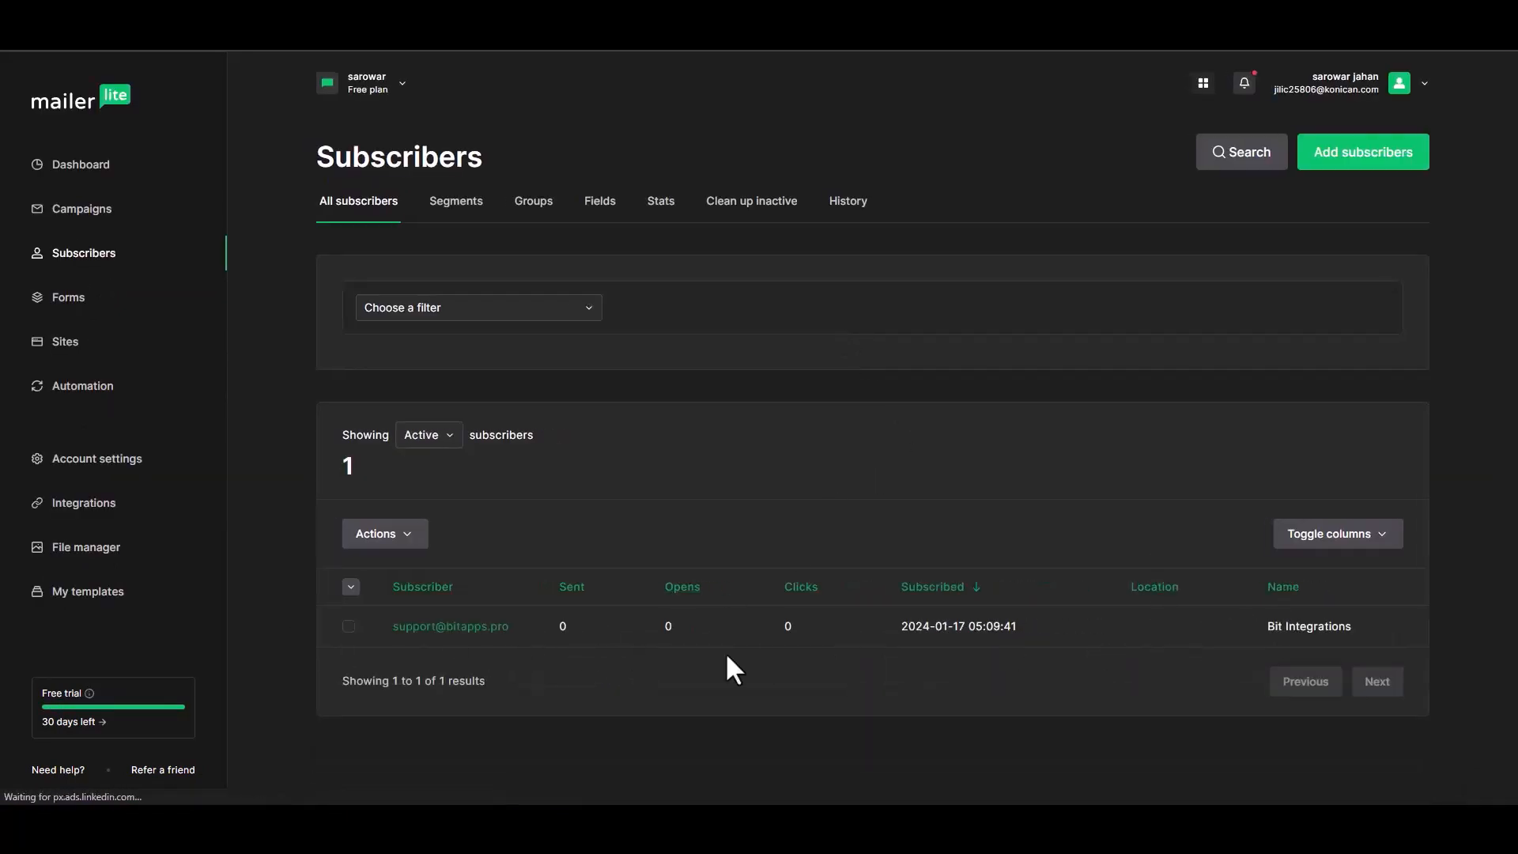
click(456, 627)
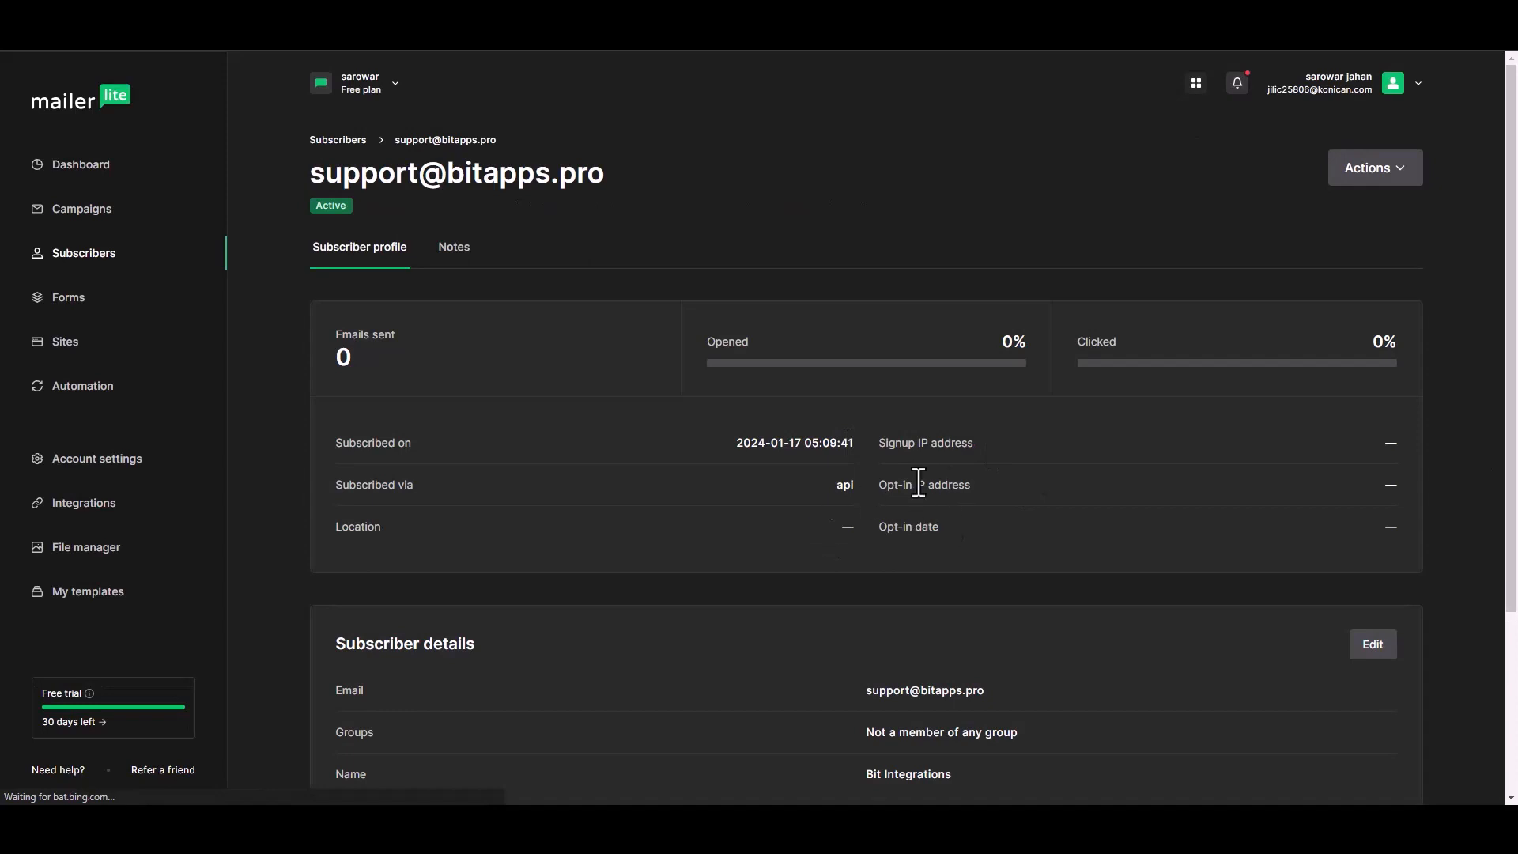
scroll(1508, 332, down, 2)
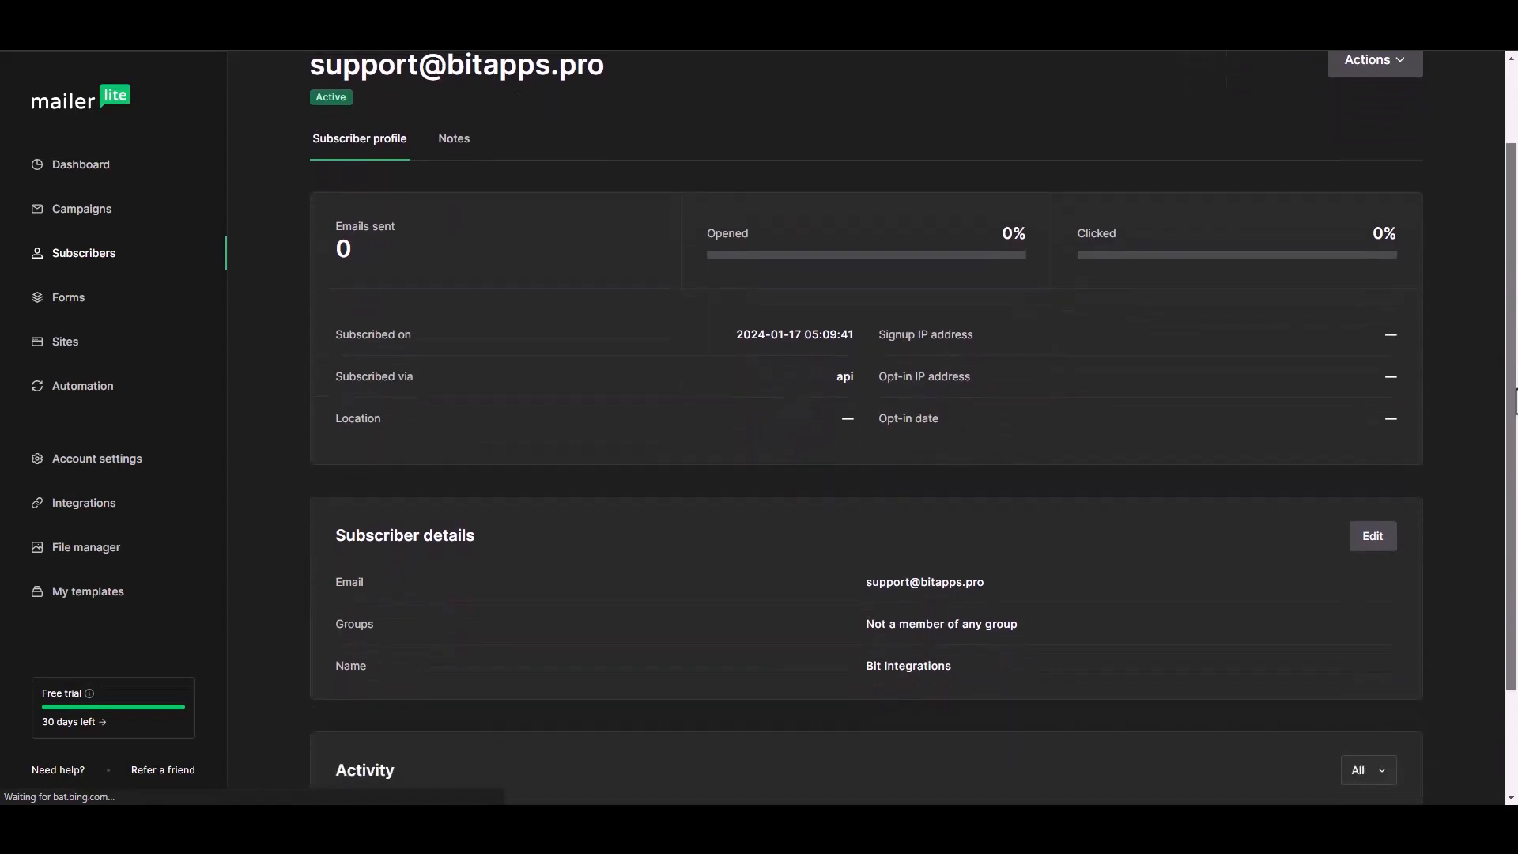
scroll(1506, 427, down, 2)
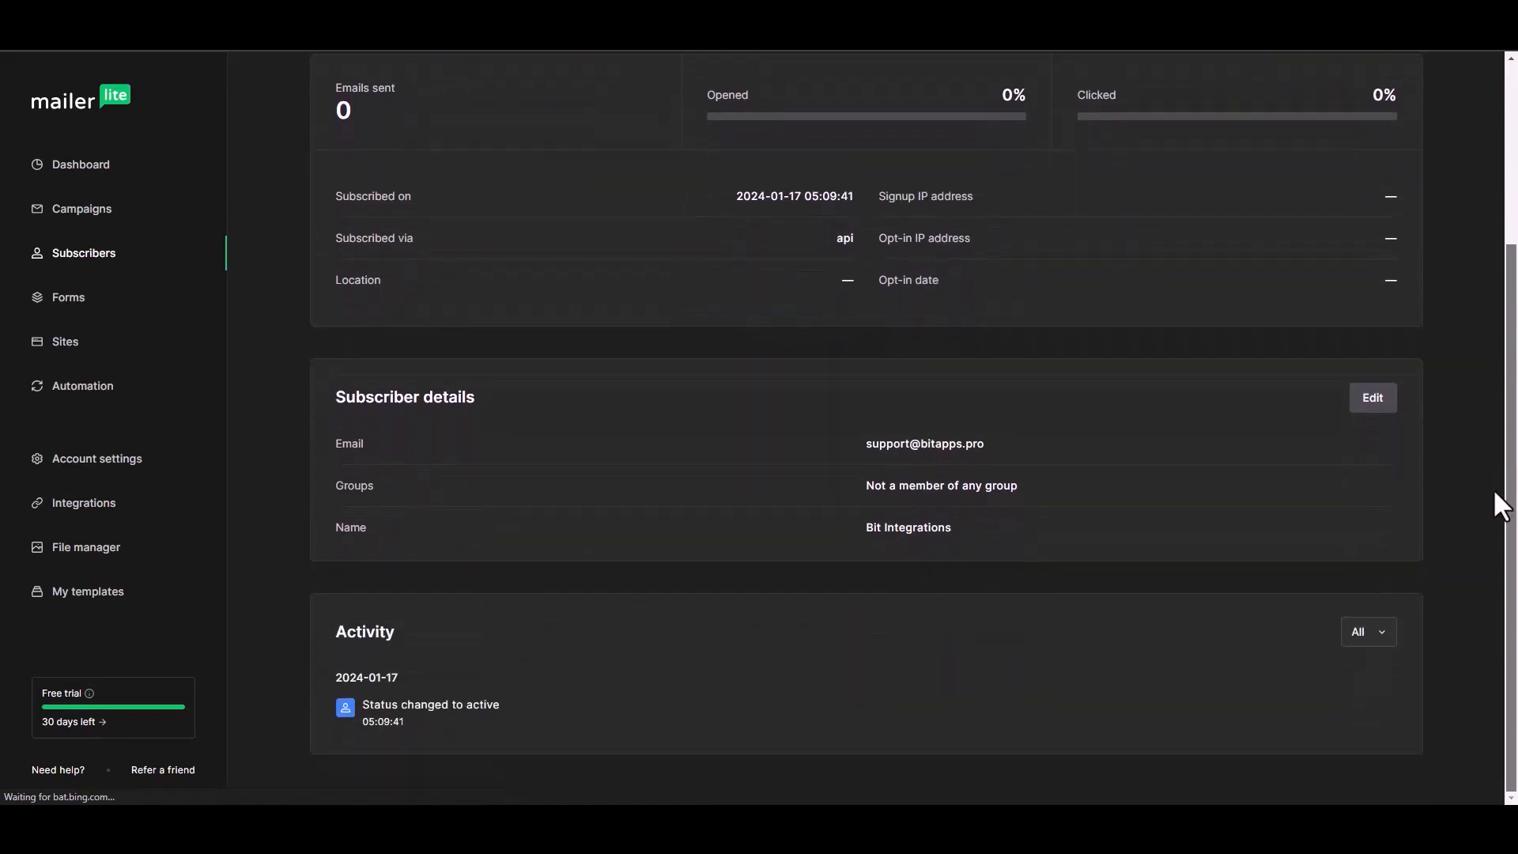
scroll(1504, 491, up, 1)
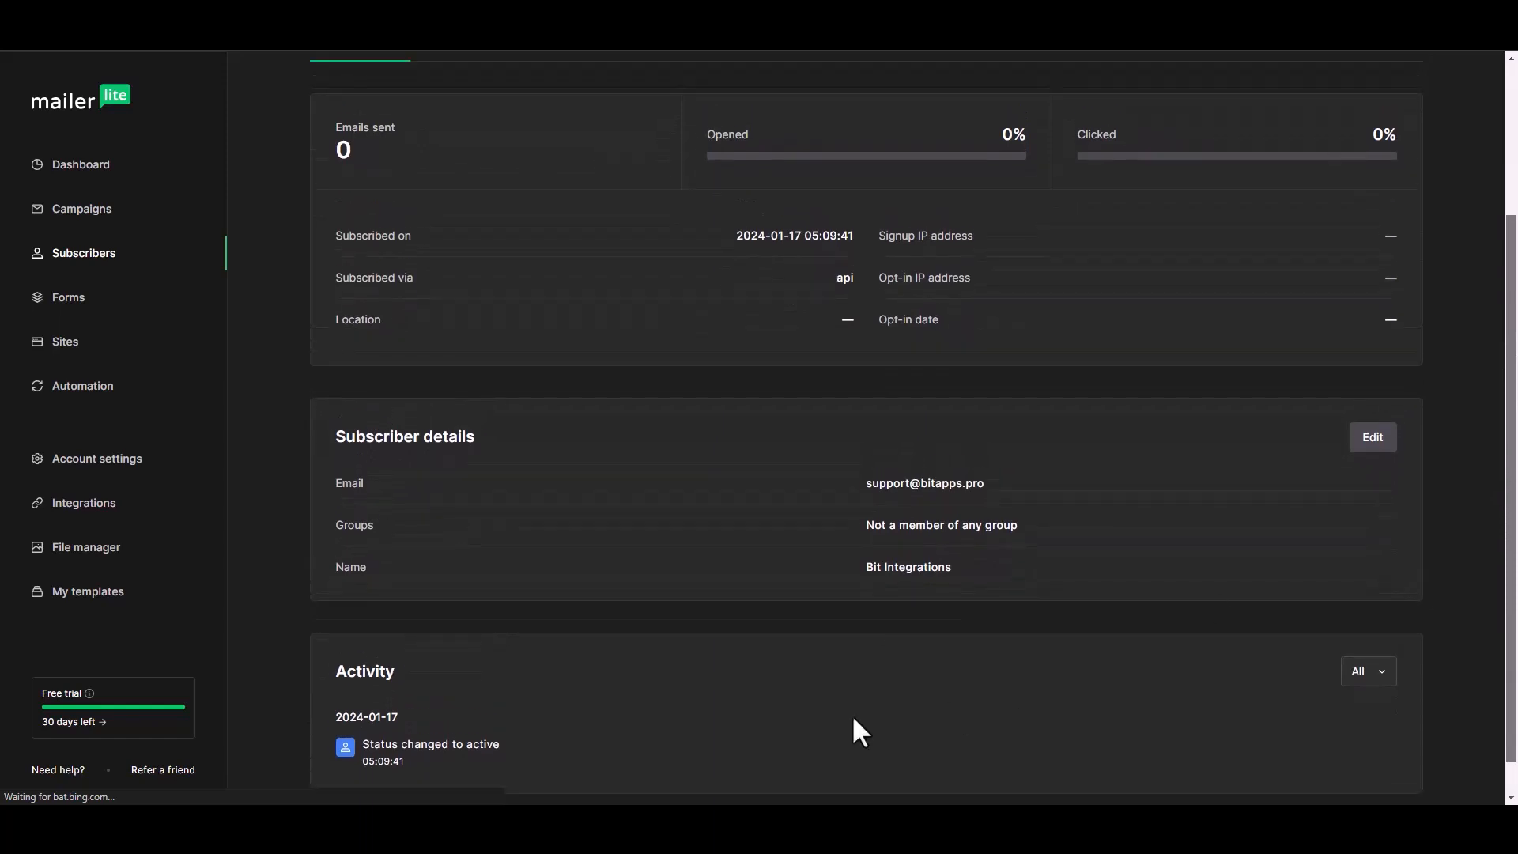